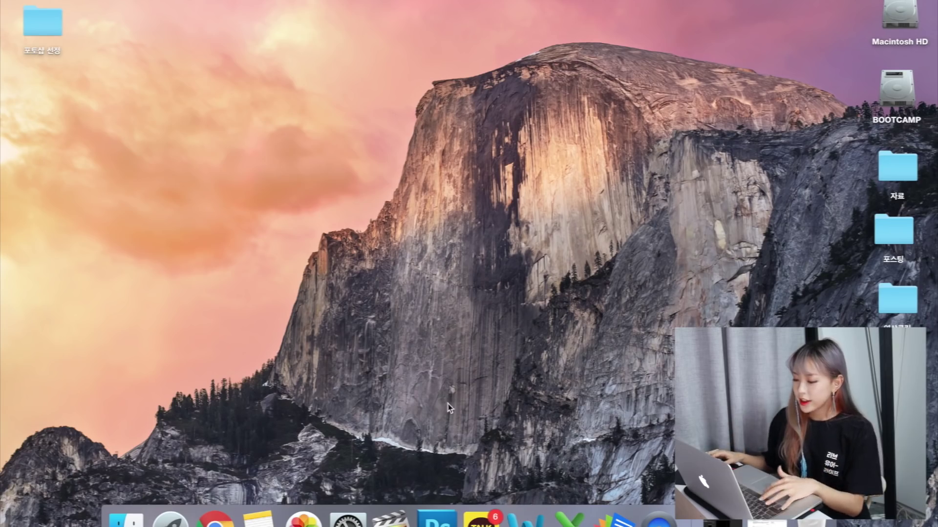
- Select all six selfie JPEGs in the Desktop's 포토샵 선정 folder and open them
{"action": "double_click", "coordinate": [27, 37]}
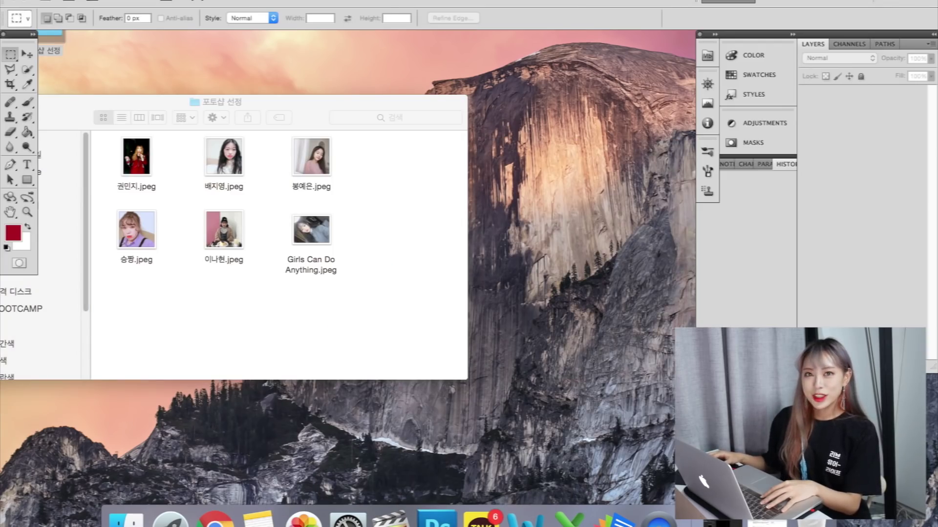
{"action": "left_click", "coordinate": [105, 1]}
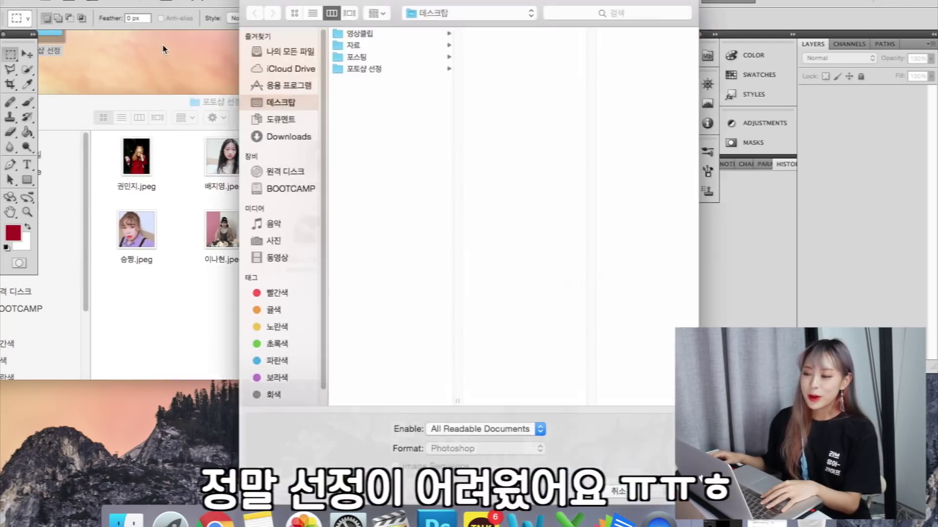
{"action": "left_click", "coordinate": [361, 68]}
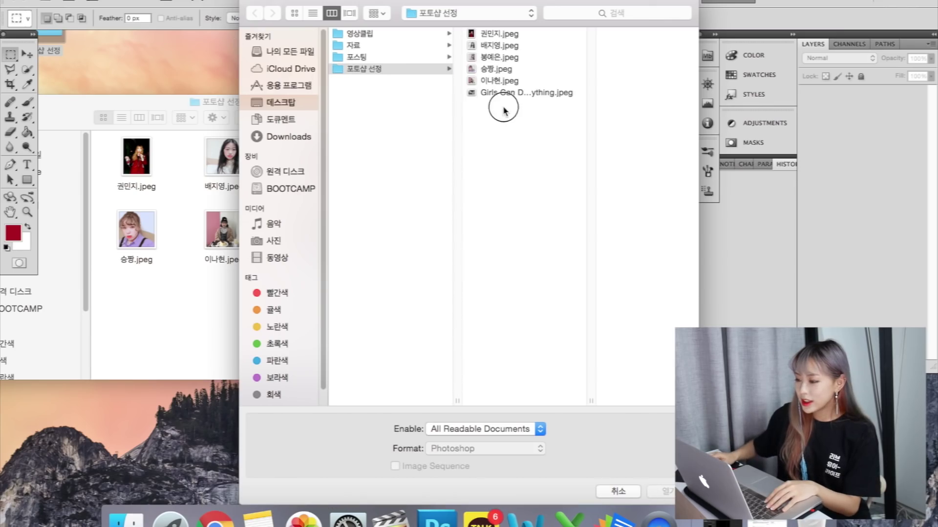
{"action": "left_click_drag", "start_coordinate": [502, 116], "coordinate": [498, 27]}
{"action": "left_click", "coordinate": [661, 492]}
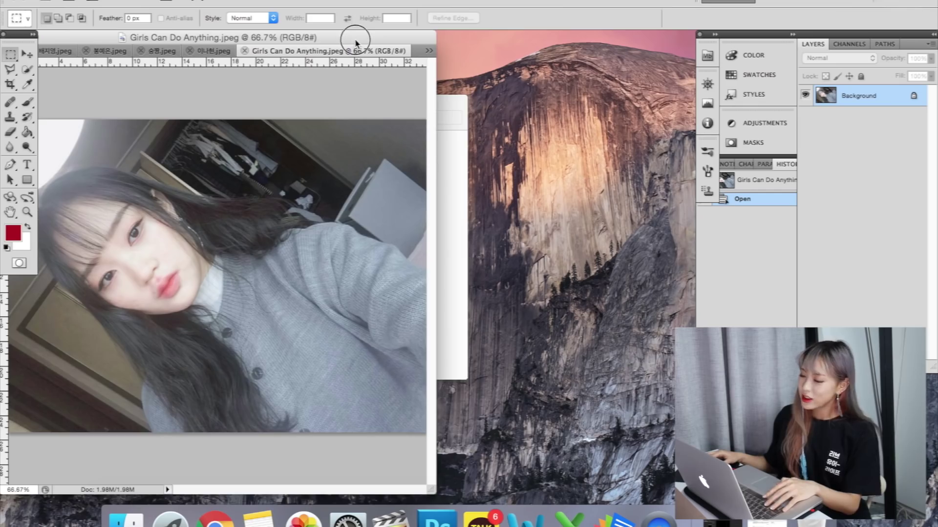
- Close the folder window and arrange Photoshop with Girls Can Do Anything.jpeg in front
{"action": "double_click", "coordinate": [355, 39]}
{"action": "left_click", "coordinate": [468, 56]}
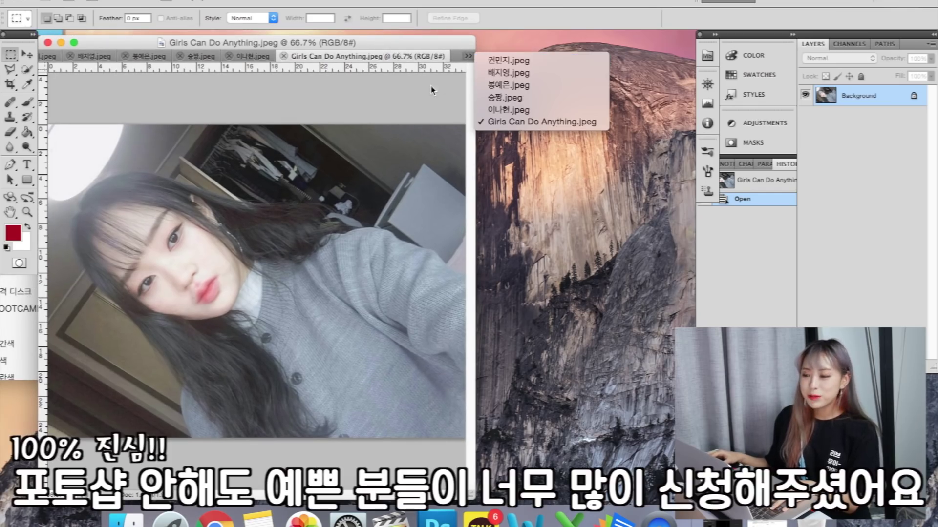
{"action": "left_click", "coordinate": [380, 47]}
{"action": "left_click_drag", "start_coordinate": [380, 47], "coordinate": [450, 87]}
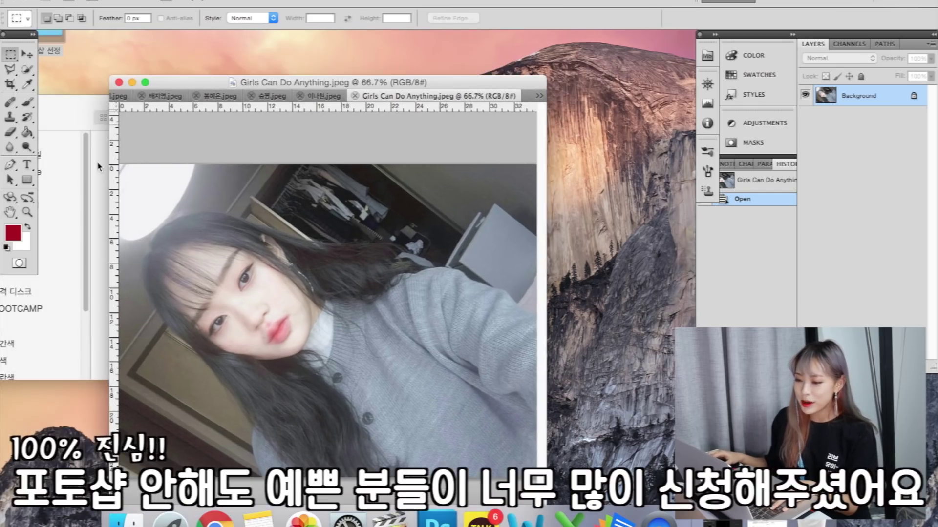
{"action": "left_click", "coordinate": [93, 188]}
{"action": "left_click", "coordinate": [106, 123]}
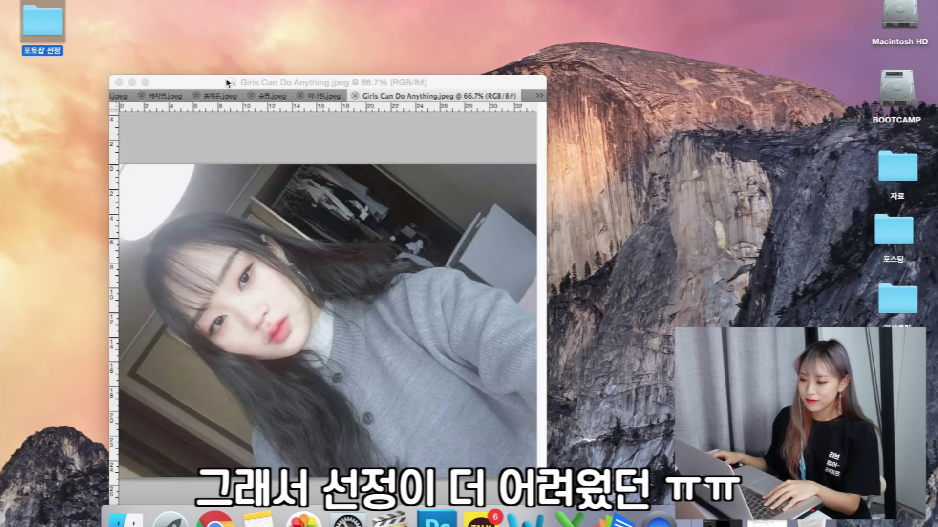
{"action": "left_click", "coordinate": [230, 82]}
{"action": "left_click_drag", "start_coordinate": [230, 82], "coordinate": [196, 46]}
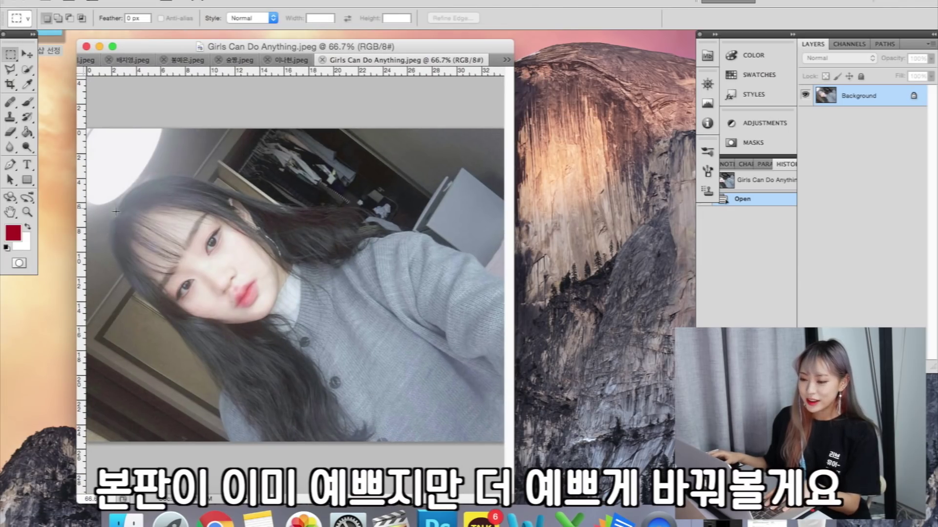
- Clear the stray selection and rotate the canvas 90° counterclockwise via Image Rotation
{"action": "left_click_drag", "start_coordinate": [365, 419], "coordinate": [365, 419]}
{"action": "left_click", "coordinate": [372, 210]}
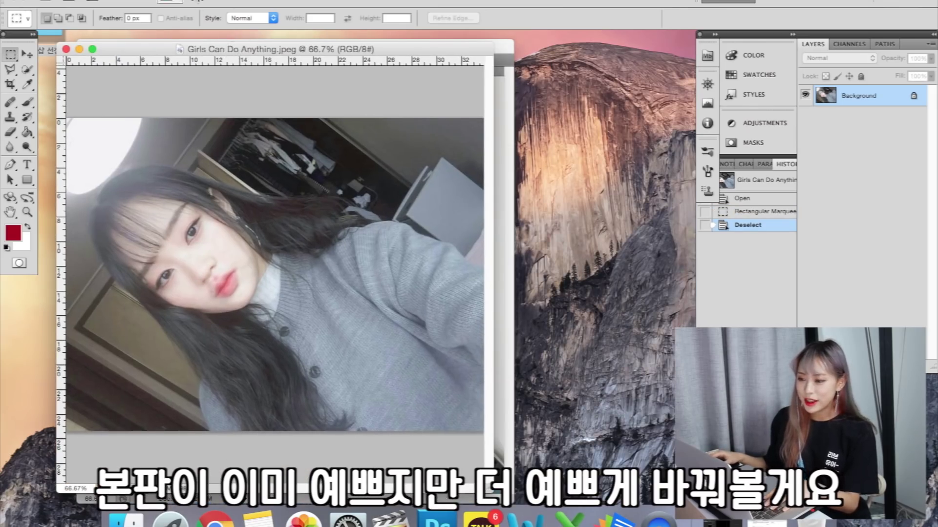
{"action": "left_click_drag", "start_coordinate": [324, 53], "coordinate": [307, 114]}
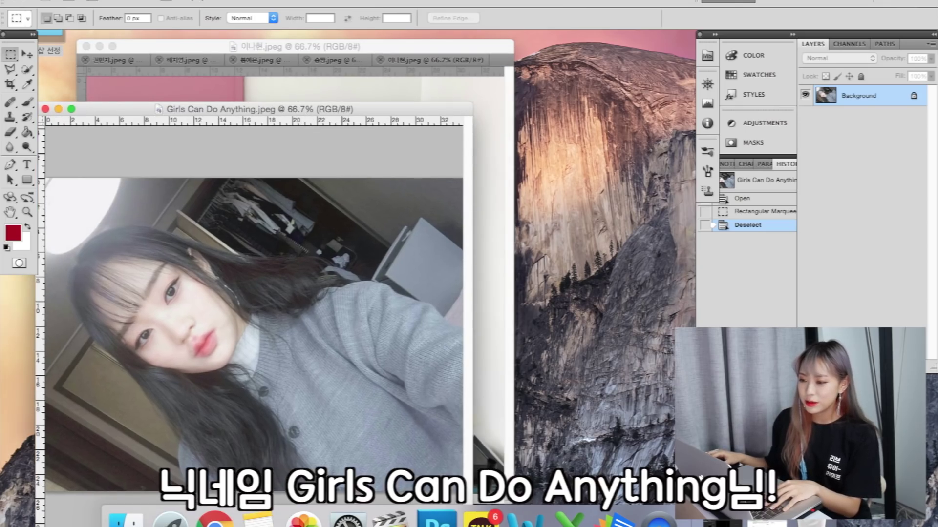
{"action": "left_click", "coordinate": [161, 1]}
{"action": "mouse_move", "coordinate": [191, 116]}
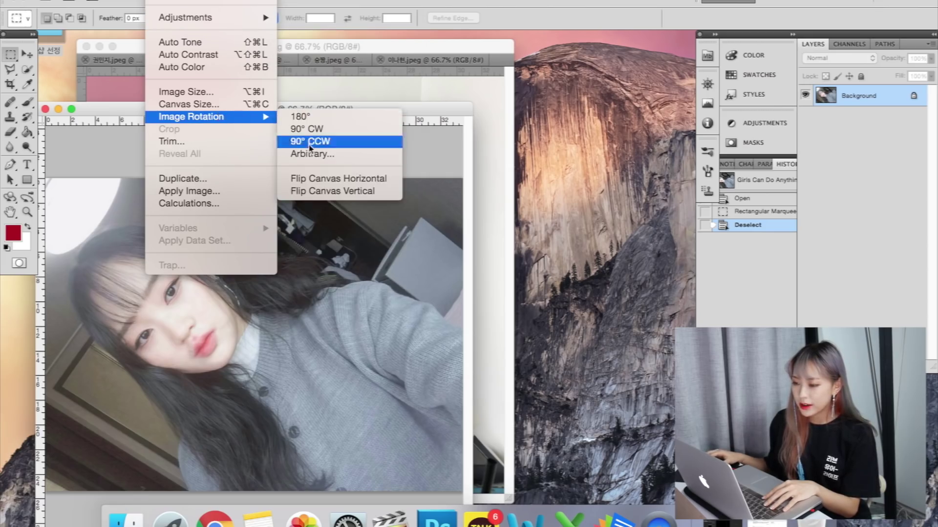
{"action": "left_click", "coordinate": [302, 146]}
- Zoom in to 200% and center the face in view
{"action": "left_click", "coordinate": [27, 212]}
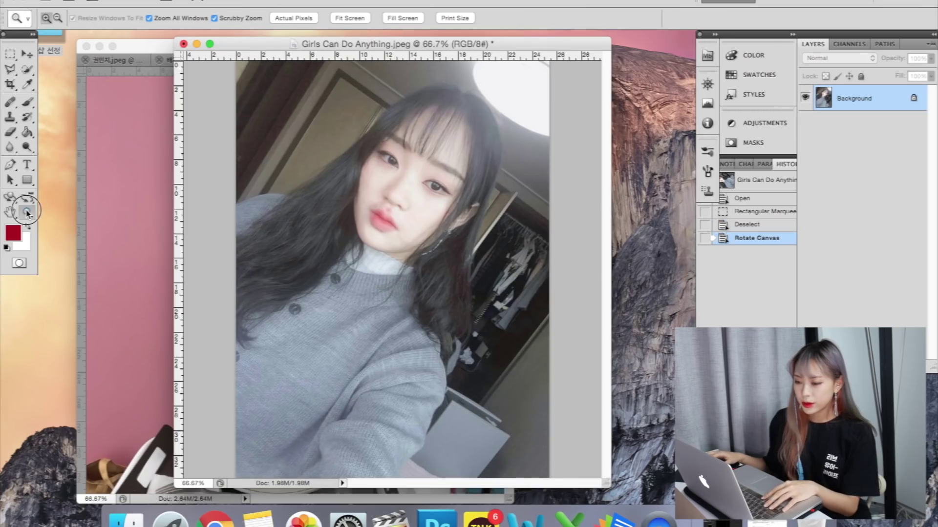
{"action": "left_click", "coordinate": [413, 246]}
{"action": "mouse_move", "coordinate": [398, 245]}
{"action": "left_mouse_down"}
{"action": "mouse_move", "coordinate": [425, 274]}
{"action": "mouse_move", "coordinate": [413, 310]}
{"action": "left_mouse_up"}
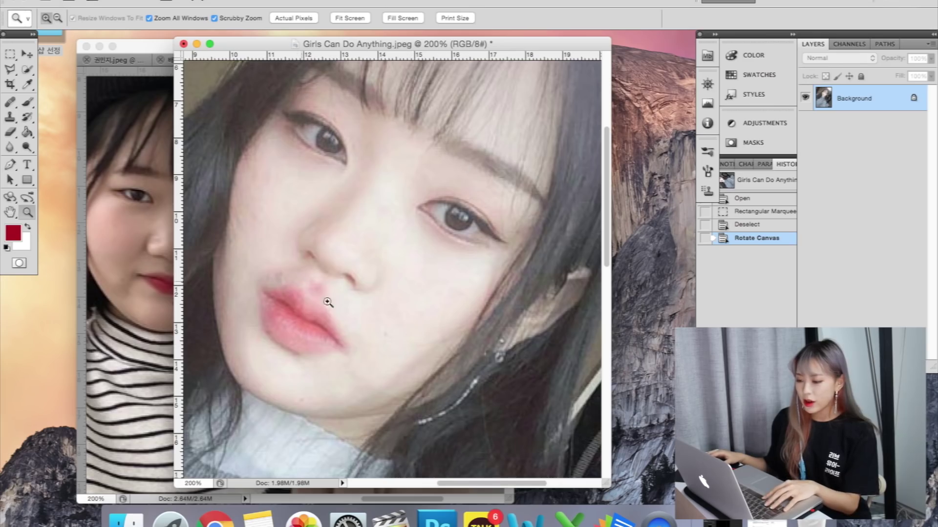
{"action": "left_click", "coordinate": [28, 147]}
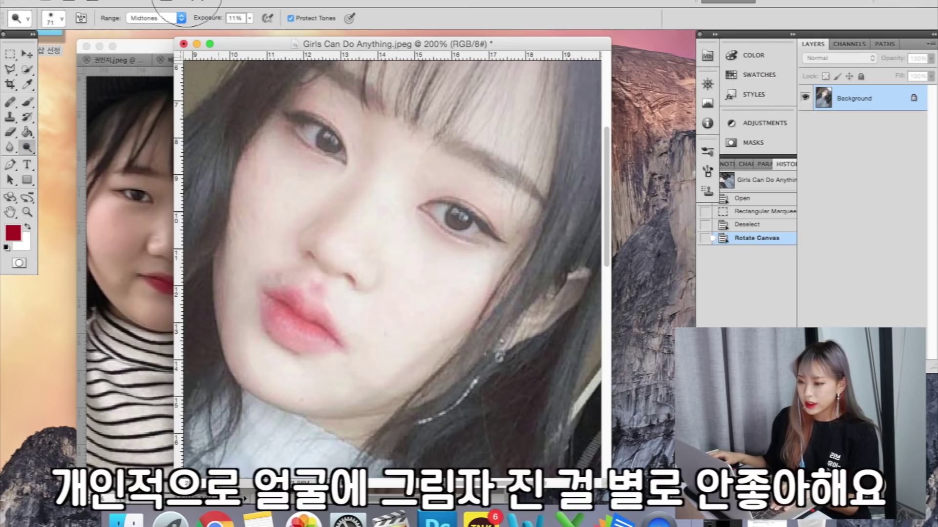
- Dodge the shadows under the lips and beside the nose, shrinking the brush to 20 px
{"action": "left_click", "coordinate": [61, 19]}
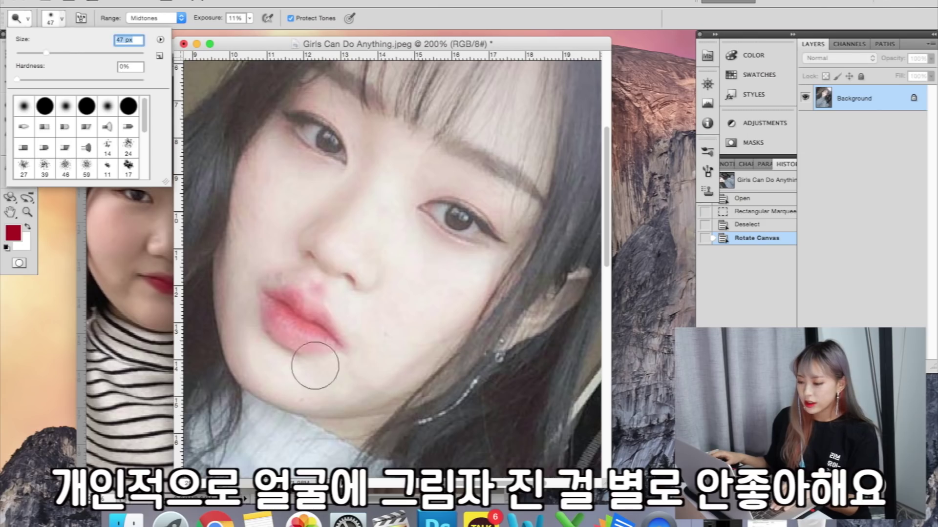
{"action": "mouse_move", "coordinate": [384, 467]}
{"action": "left_mouse_down"}
{"action": "mouse_move", "coordinate": [360, 394]}
{"action": "mouse_move", "coordinate": [373, 383]}
{"action": "mouse_move", "coordinate": [360, 381]}
{"action": "mouse_move", "coordinate": [352, 334]}
{"action": "mouse_move", "coordinate": [324, 387]}
{"action": "left_mouse_up"}
{"action": "key", "text": "bracketleft"}
{"action": "left_click_drag", "start_coordinate": [306, 256], "coordinate": [350, 281]}
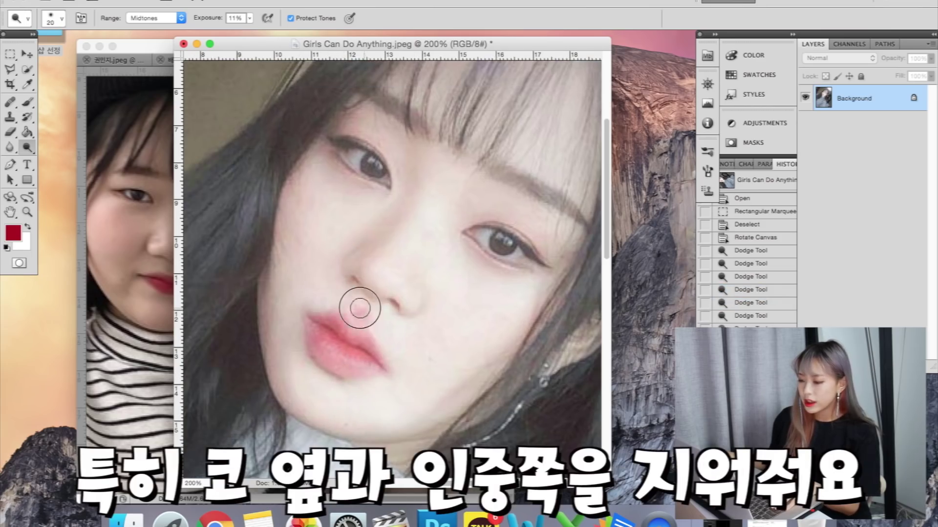
{"action": "scroll", "coordinate": [391, 312], "scroll_direction": "down", "scroll_amount": 2}
{"action": "scroll", "coordinate": [391, 311], "scroll_direction": "right", "scroll_amount": 2}
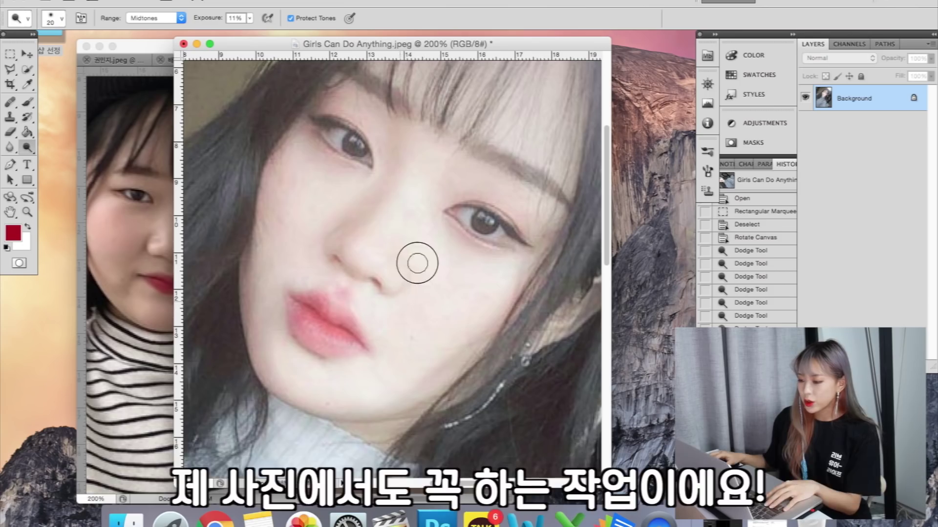
{"action": "scroll", "coordinate": [443, 304], "scroll_direction": "down", "scroll_amount": 2}
{"action": "scroll", "coordinate": [434, 305], "scroll_direction": "left", "scroll_amount": 2}
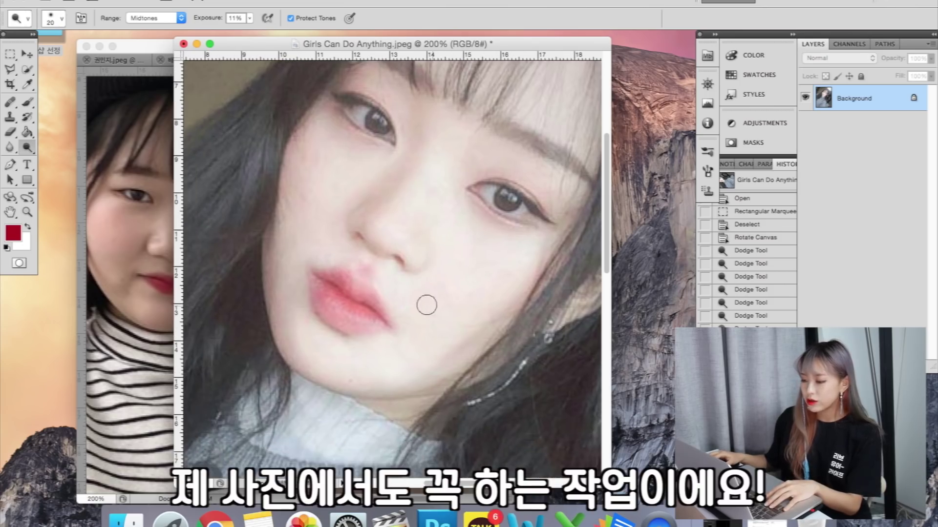
{"action": "scroll", "coordinate": [440, 285], "scroll_direction": "up", "scroll_amount": 1}
{"action": "scroll", "coordinate": [440, 285], "scroll_direction": "left", "scroll_amount": 1}
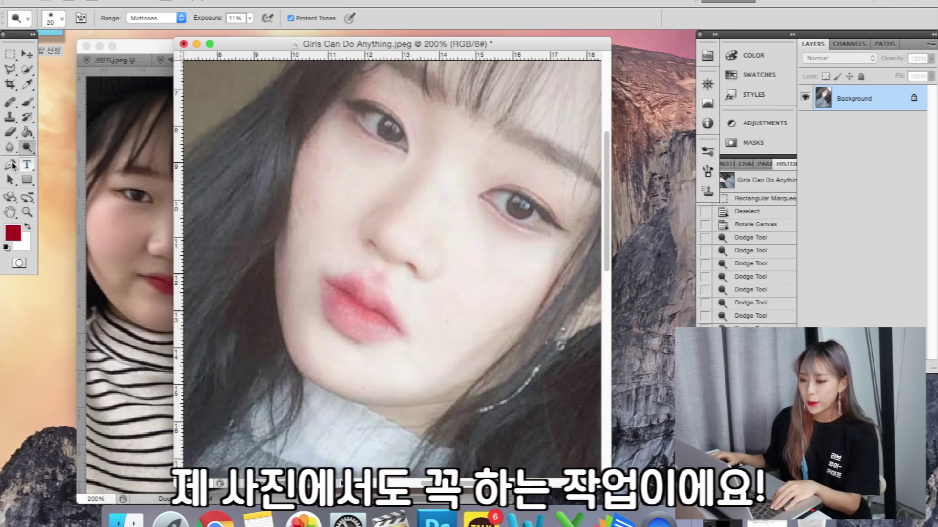
{"action": "key", "text": "j"}
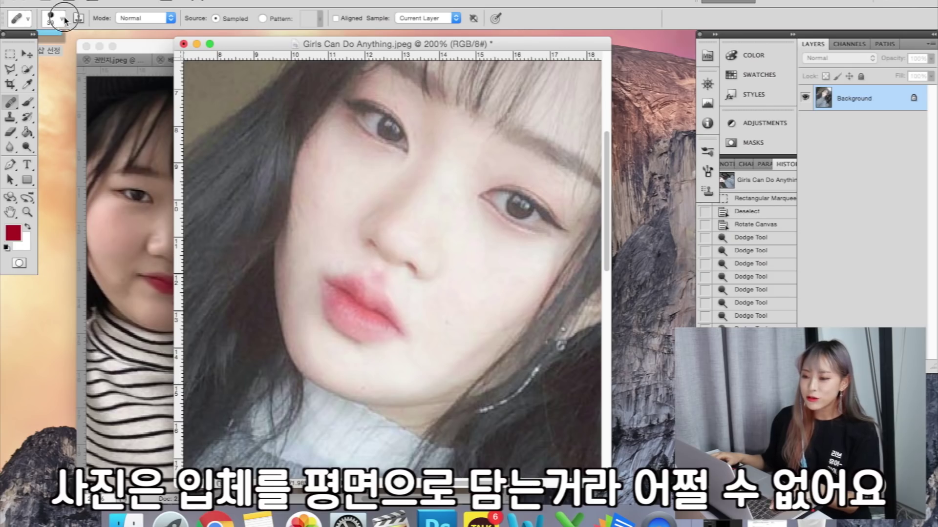
- Heal the blemish near the nose and upper lip, then clone-stamp over the red patches
{"action": "left_click", "coordinate": [64, 20]}
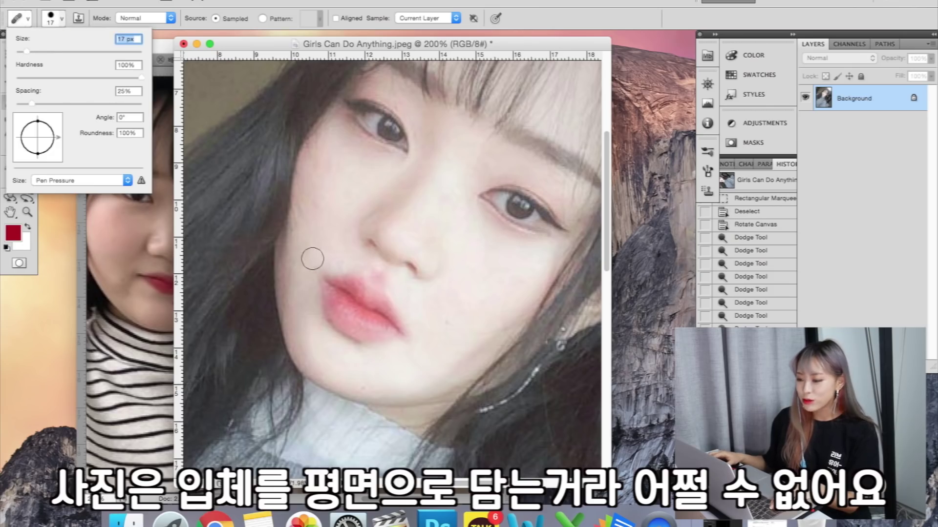
{"action": "key", "text": "Return"}
{"action": "left_click_drag", "start_coordinate": [333, 239], "coordinate": [351, 266]}
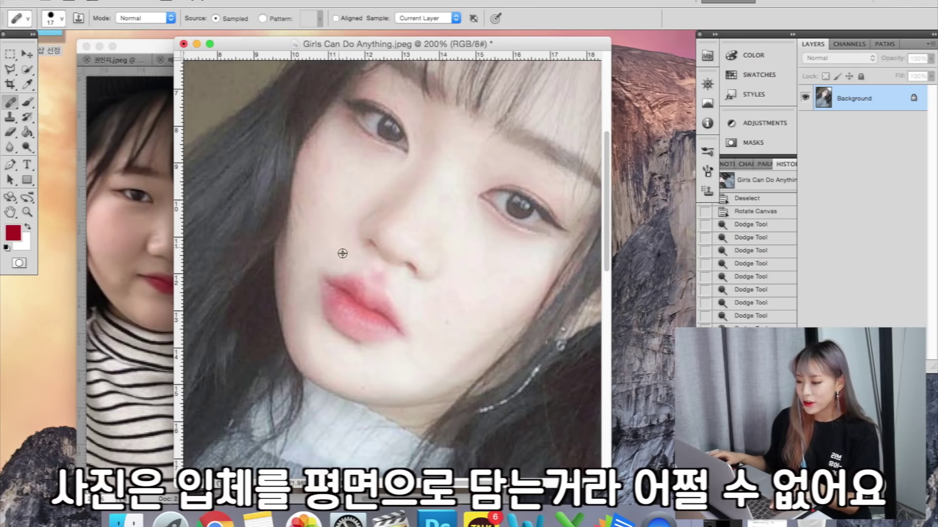
{"action": "key", "text": "s"}
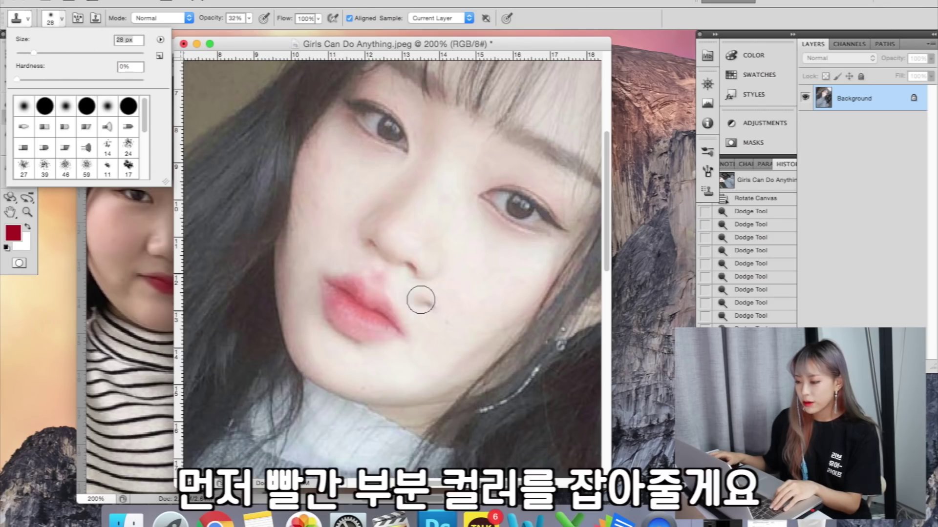
{"action": "key", "text": "Return"}
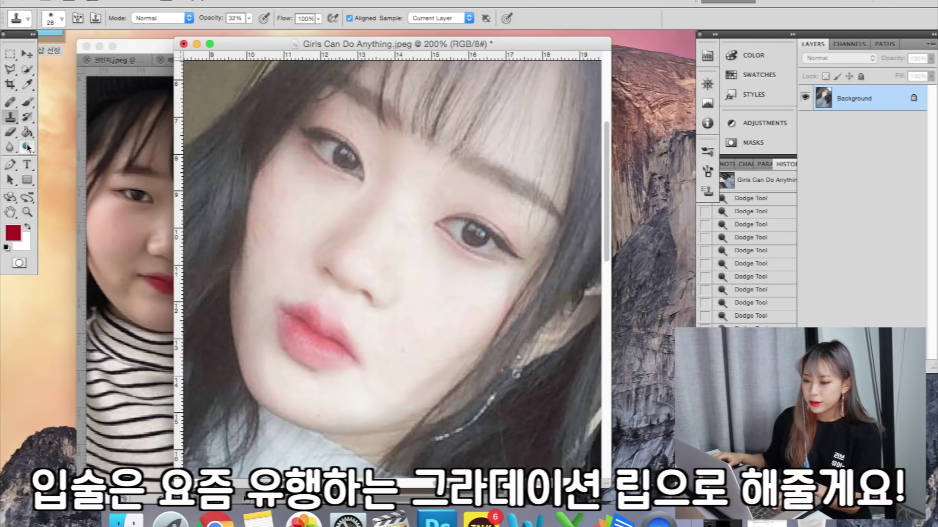
- Choose a toning tool from the Dodge/Burn group and open its brush size settings
{"action": "right_click", "coordinate": [28, 146]}
{"action": "left_click", "coordinate": [74, 144]}
{"action": "left_click", "coordinate": [52, 18]}
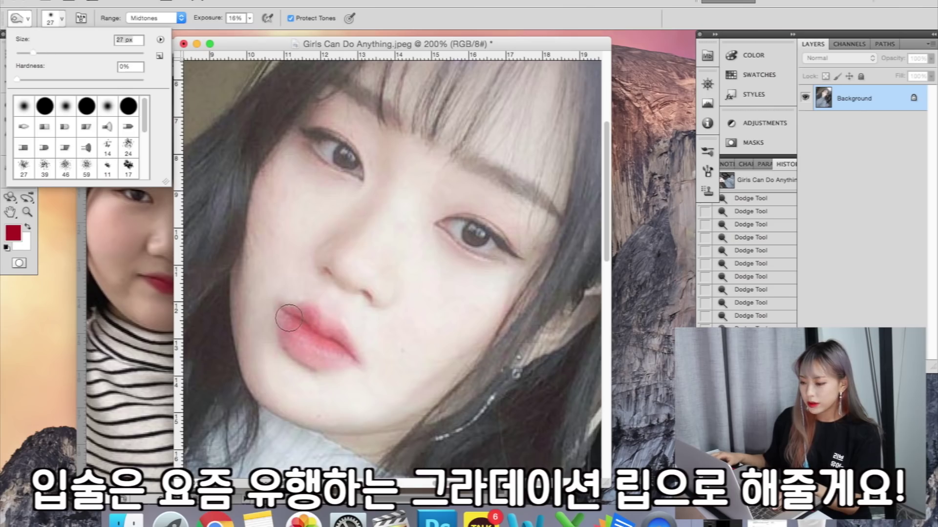
- Tone the left cheek, then darken around the left eye with a 35 px brush
{"action": "key", "text": "Return"}
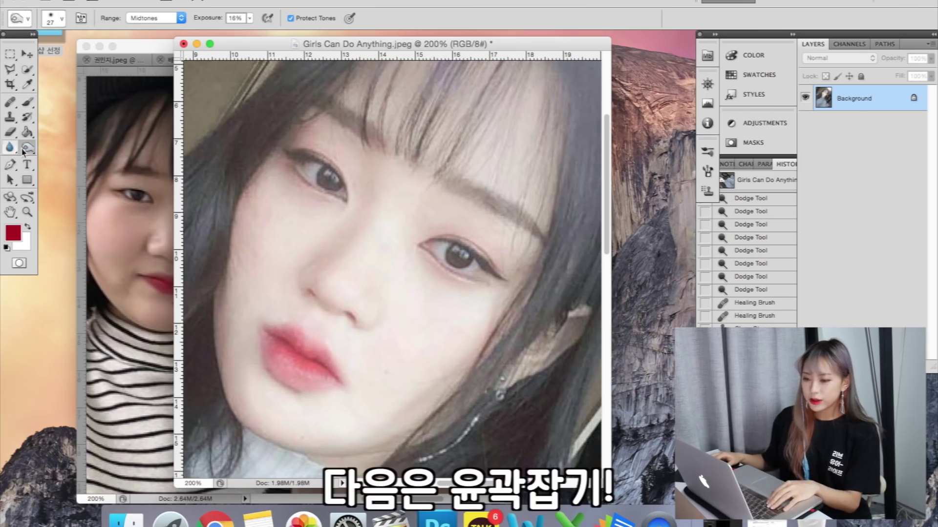
{"action": "right_click", "coordinate": [27, 146]}
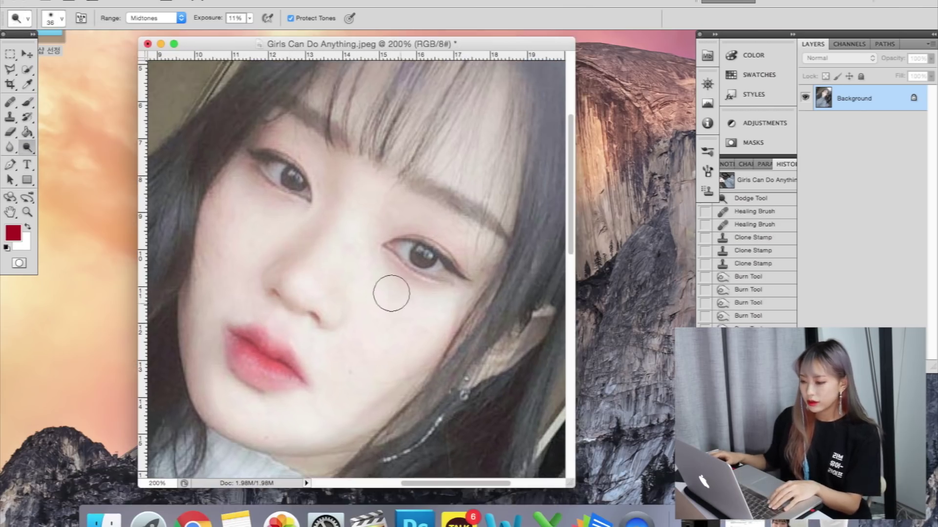
{"action": "left_click_drag", "start_coordinate": [234, 275], "coordinate": [226, 266]}
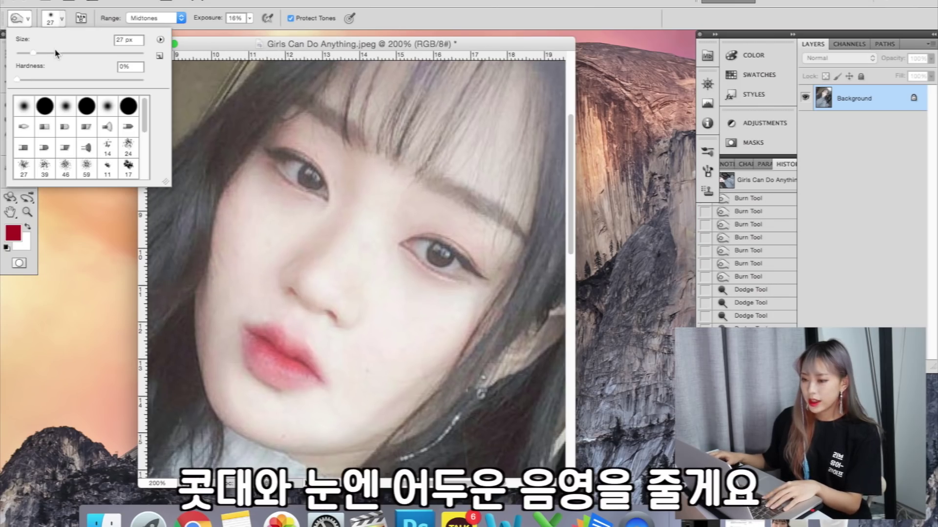
{"action": "key", "text": "Return"}
{"action": "right_click", "coordinate": [401, 205]}
{"action": "type", "text": "35"}
{"action": "key", "text": "Return"}
{"action": "mouse_move", "coordinate": [391, 239]}
{"action": "left_mouse_down"}
{"action": "mouse_move", "coordinate": [440, 252]}
{"action": "mouse_move", "coordinate": [429, 215]}
{"action": "left_mouse_up"}
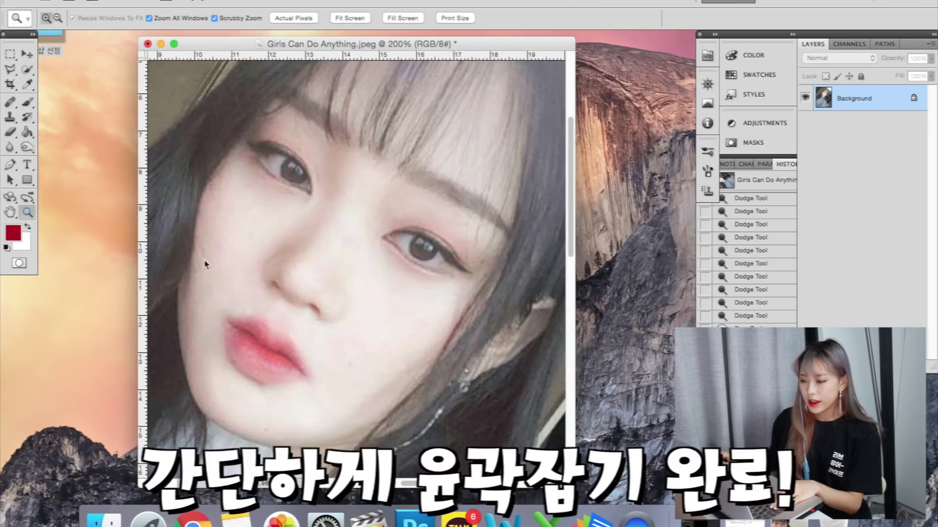
- Zoom out, compare against an earlier History state, then restore all edits with Cmd+Z
{"action": "left_click", "coordinate": [413, 301], "text": "alt"}
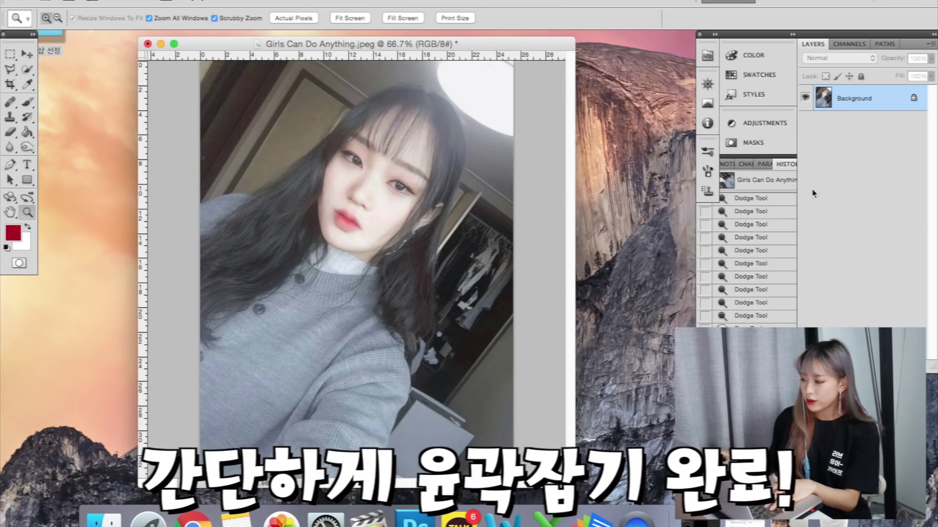
{"action": "left_click", "coordinate": [776, 184]}
{"action": "left_click", "coordinate": [753, 198]}
{"action": "key", "text": "ctrl+z"}
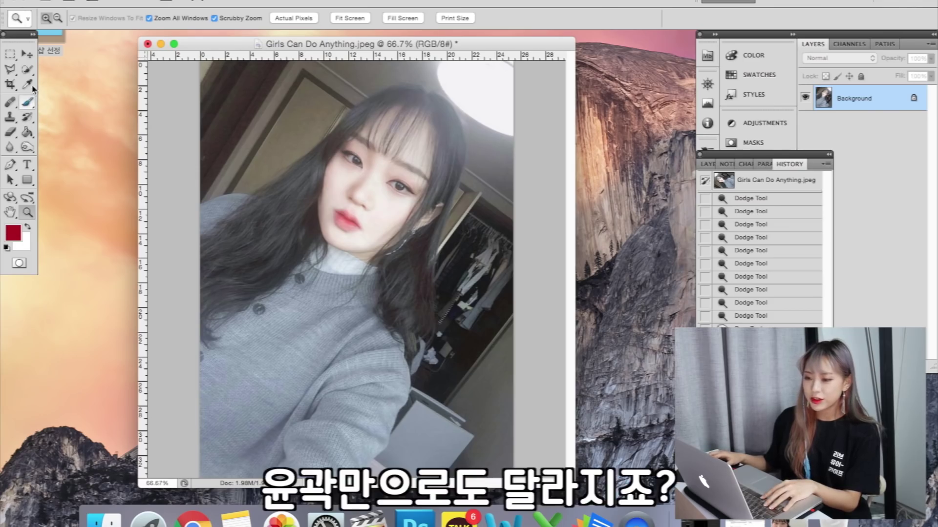
- Draw a rectangular marquee selection framing the face
{"action": "key", "text": "m"}
{"action": "left_click_drag", "start_coordinate": [502, 339], "coordinate": [502, 339]}
{"action": "left_click_drag", "start_coordinate": [433, 174], "coordinate": [425, 165]}
{"action": "left_click", "coordinate": [270, 1]}
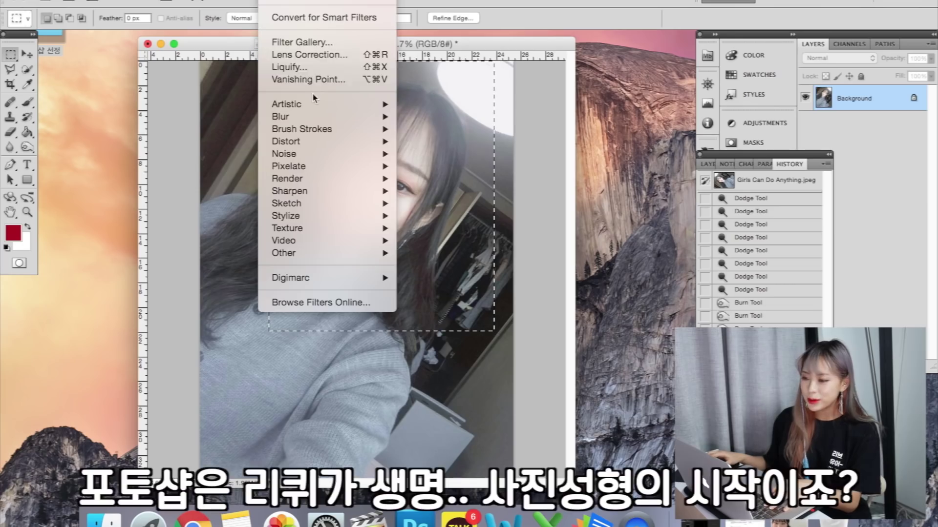
- In Liquify, set the brush size to 50 and push the forehead hair smoother
{"action": "left_click", "coordinate": [309, 72]}
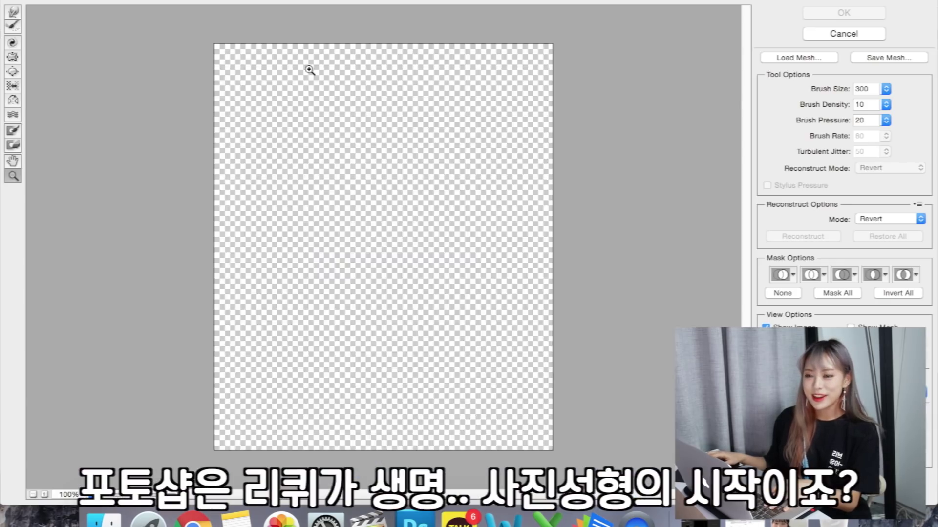
{"action": "left_click", "coordinate": [155, 199]}
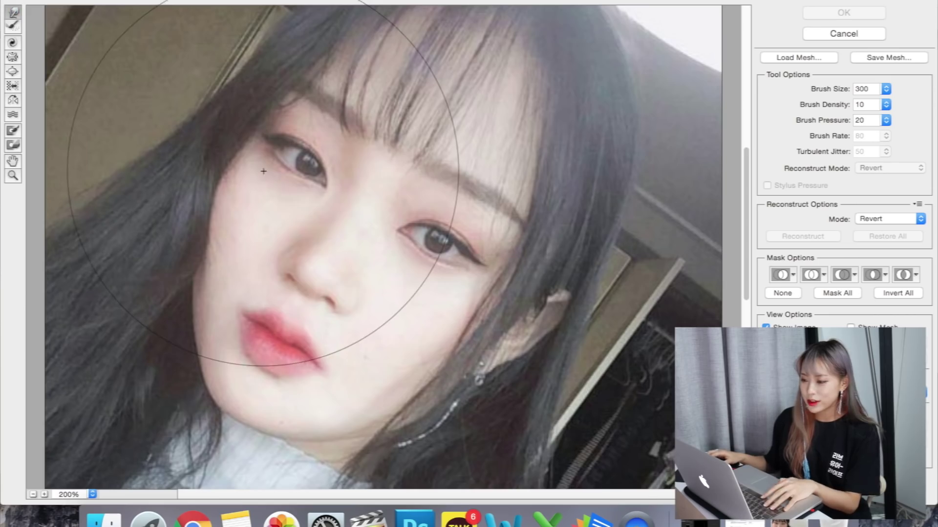
{"action": "double_click", "coordinate": [866, 89]}
{"action": "type", "text": "100"}
{"action": "key", "text": "BackSpace"}
{"action": "key", "text": "BackSpace"}
{"action": "key", "text": "BackSpace"}
{"action": "type", "text": "50"}
{"action": "mouse_move", "coordinate": [434, 210]}
{"action": "left_mouse_down"}
{"action": "mouse_move", "coordinate": [404, 280]}
{"action": "mouse_move", "coordinate": [413, 242]}
{"action": "mouse_move", "coordinate": [390, 327]}
{"action": "mouse_move", "coordinate": [413, 281]}
{"action": "mouse_move", "coordinate": [420, 318]}
{"action": "left_mouse_up"}
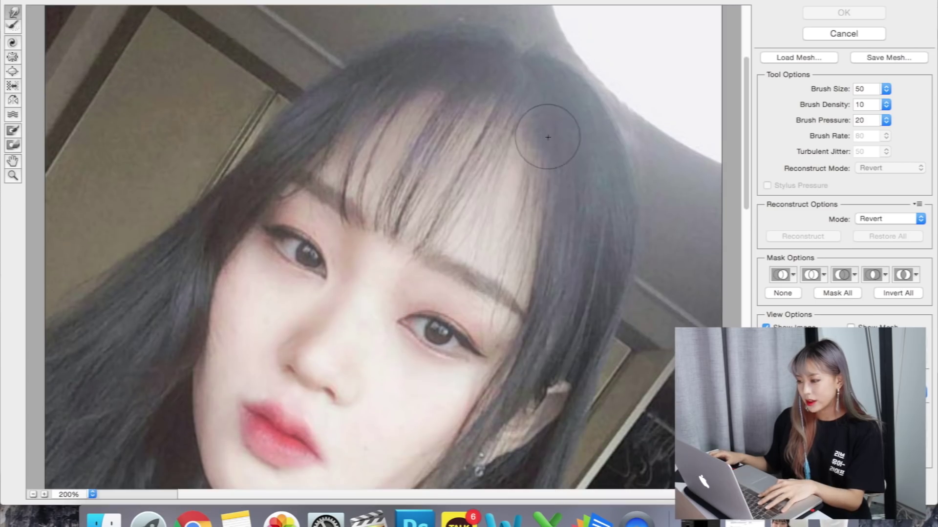
{"action": "mouse_move", "coordinate": [513, 126]}
{"action": "left_mouse_down"}
{"action": "mouse_move", "coordinate": [478, 83]}
{"action": "mouse_move", "coordinate": [523, 104]}
{"action": "left_mouse_up"}
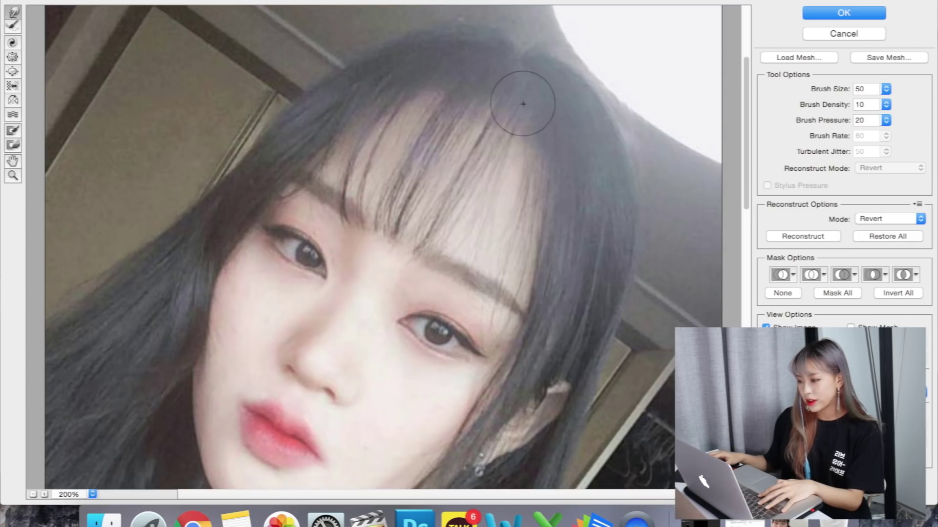
- Zoom out, set the warp brush to 100 and push both sides of the jaw inward
{"action": "scroll", "coordinate": [538, 127], "scroll_direction": "down", "scroll_amount": 3}
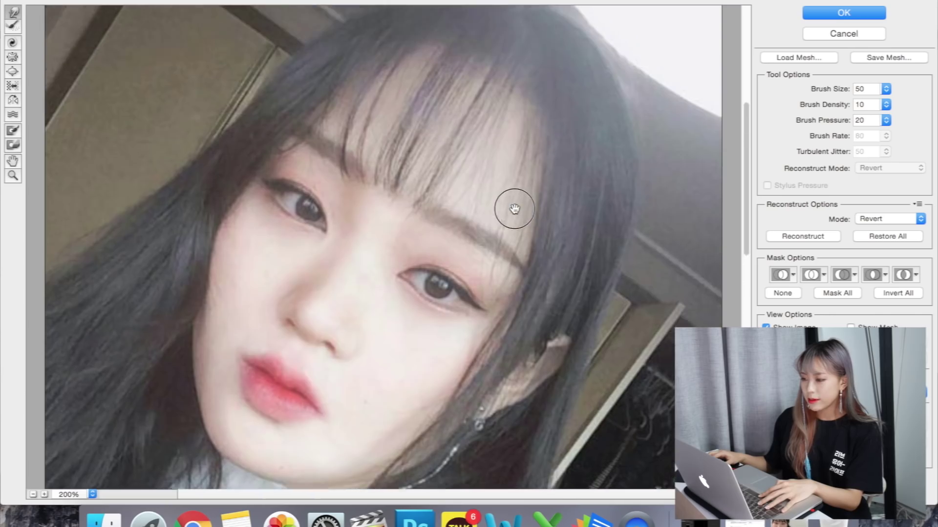
{"action": "scroll", "coordinate": [520, 220], "scroll_direction": "down", "scroll_amount": 2}
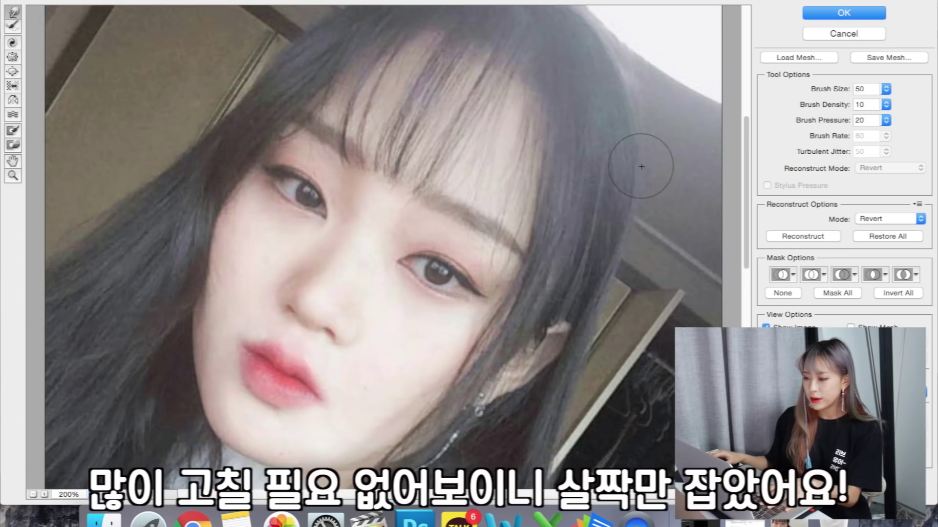
{"action": "scroll", "coordinate": [574, 202], "scroll_direction": "down", "scroll_amount": 1}
{"action": "left_click_drag", "start_coordinate": [574, 202], "coordinate": [589, 145]}
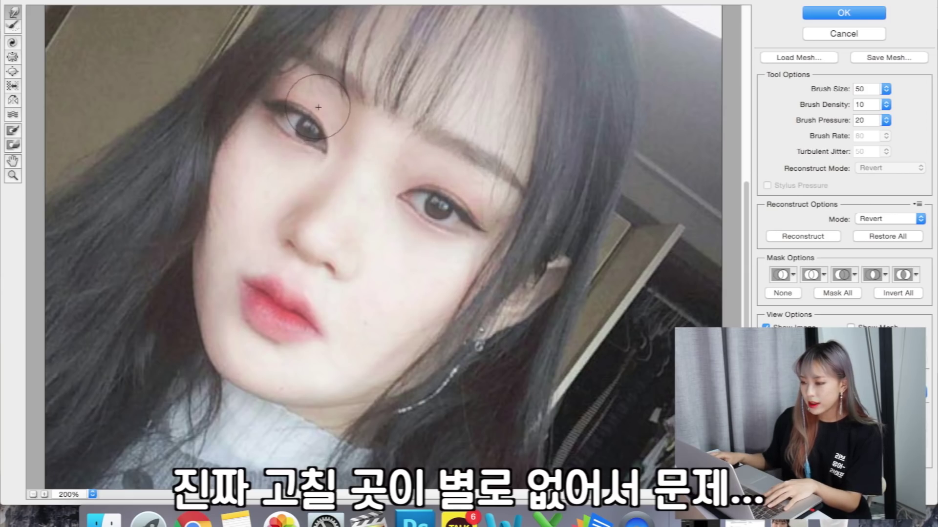
{"action": "scroll", "coordinate": [391, 154], "scroll_direction": "down", "scroll_amount": 3}
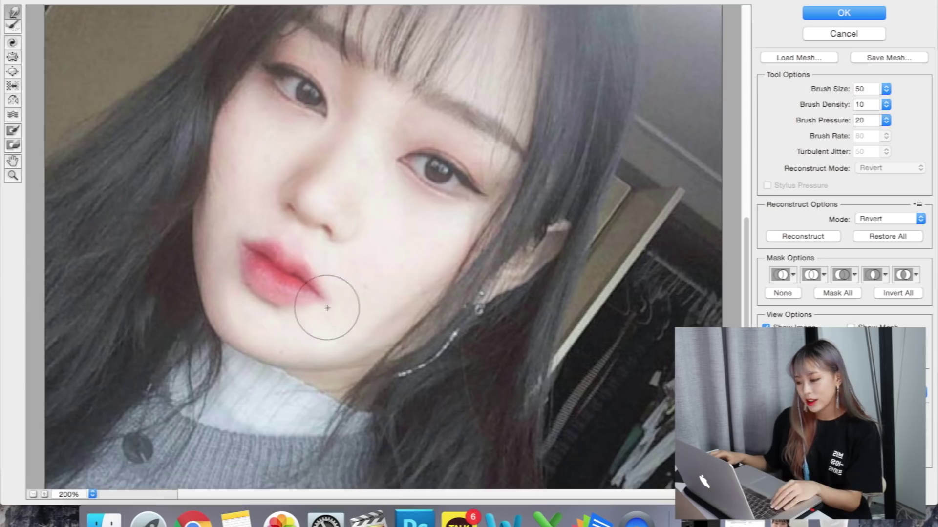
{"action": "key", "text": "super+minus"}
{"action": "double_click", "coordinate": [864, 89]}
{"action": "type", "text": "150"}
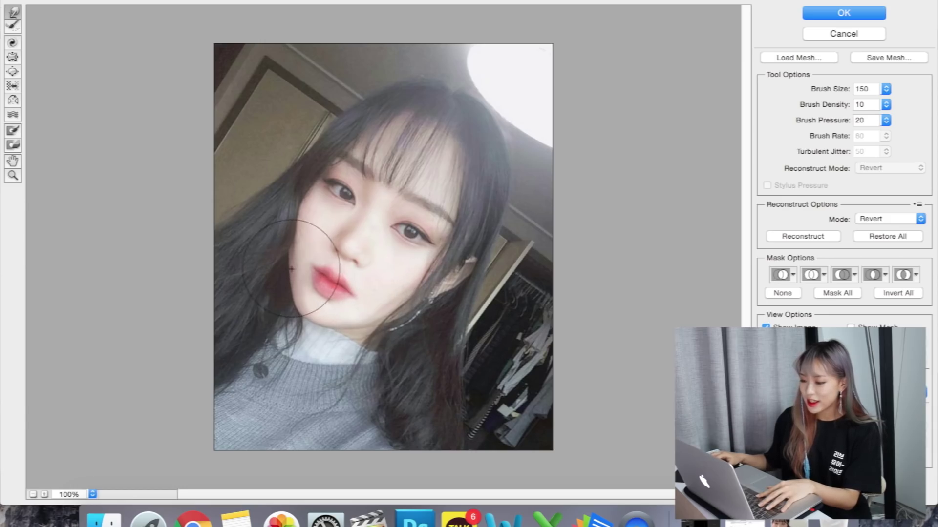
{"action": "key", "text": "bracketleft"}
{"action": "key", "text": "bracketleft"}
{"action": "key", "text": "bracketleft"}
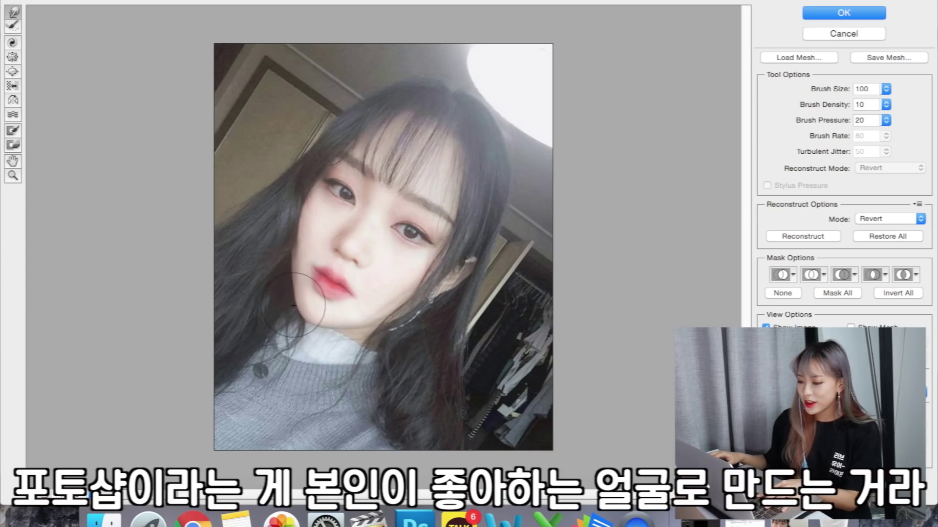
{"action": "mouse_move", "coordinate": [293, 306]}
{"action": "left_mouse_down"}
{"action": "mouse_move", "coordinate": [343, 338]}
{"action": "mouse_move", "coordinate": [395, 305]}
{"action": "left_mouse_up"}
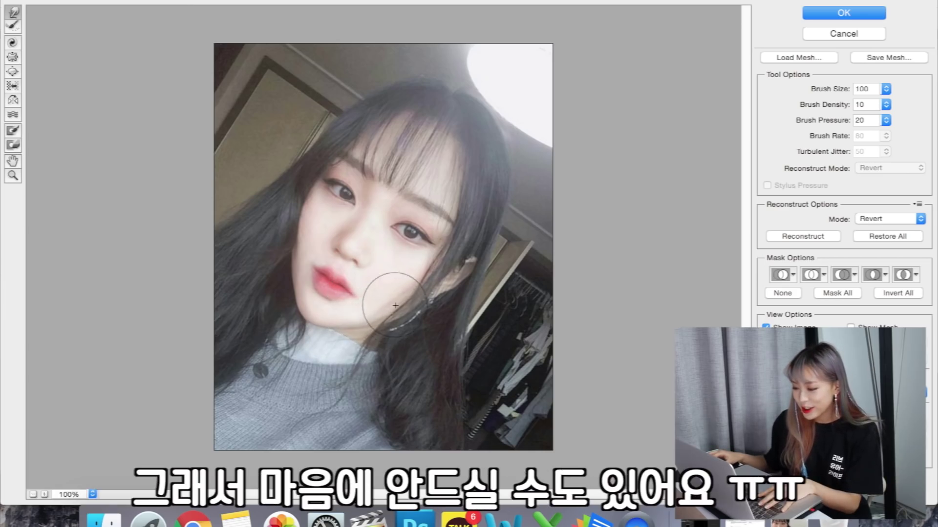
{"action": "mouse_move", "coordinate": [395, 306]}
{"action": "left_mouse_down"}
{"action": "mouse_move", "coordinate": [304, 356]}
{"action": "mouse_move", "coordinate": [296, 325]}
{"action": "mouse_move", "coordinate": [309, 351]}
{"action": "mouse_move", "coordinate": [276, 331]}
{"action": "mouse_move", "coordinate": [333, 327]}
{"action": "left_mouse_up"}
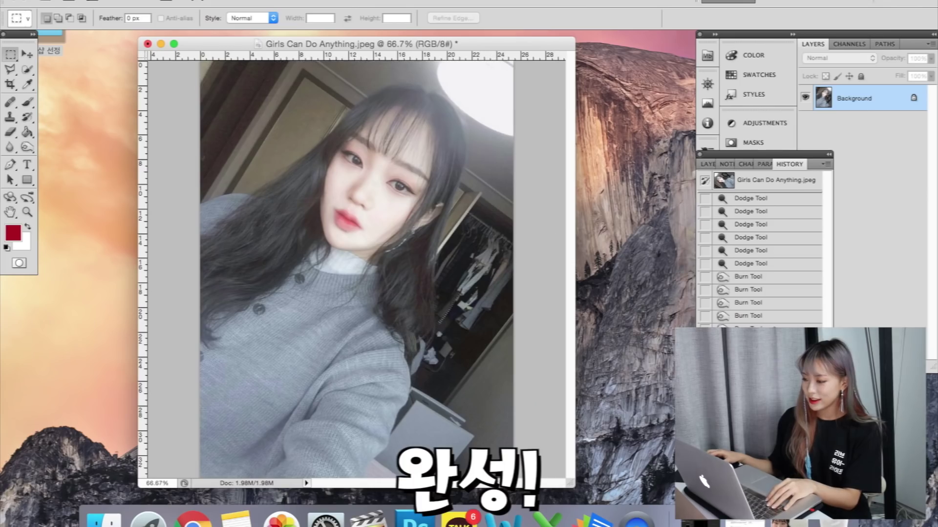
- Rotate the image 90° counterclockwise and compare it with the original History snapshot
{"action": "left_click", "coordinate": [161, 1]}
{"action": "mouse_move", "coordinate": [185, 16]}
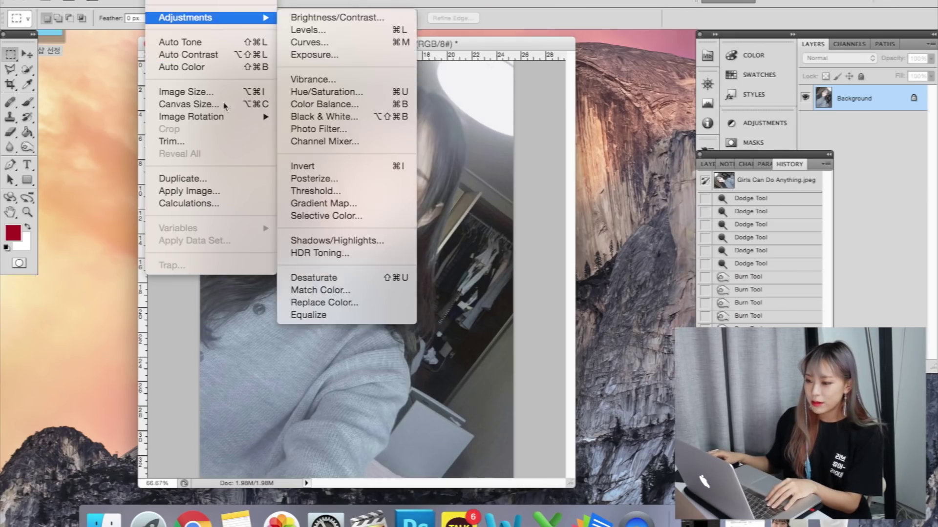
{"action": "left_click", "coordinate": [332, 142]}
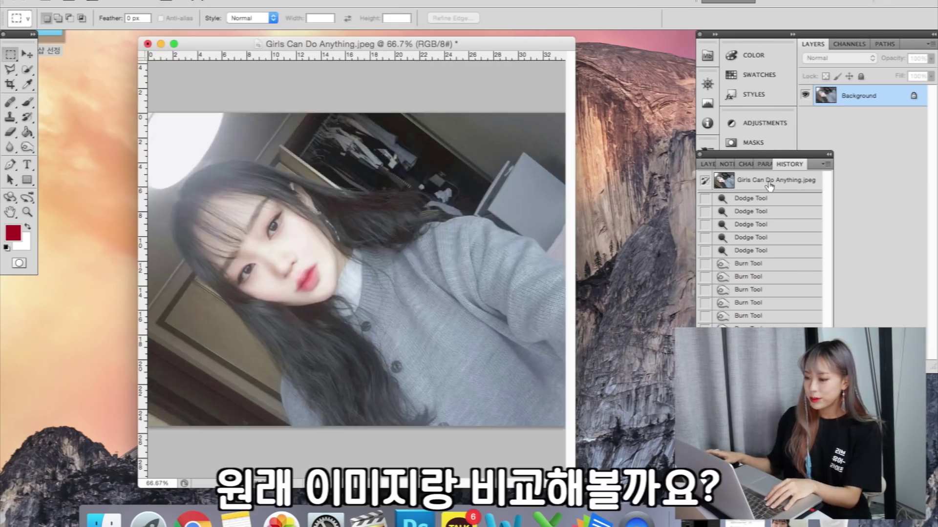
{"action": "left_click", "coordinate": [770, 181]}
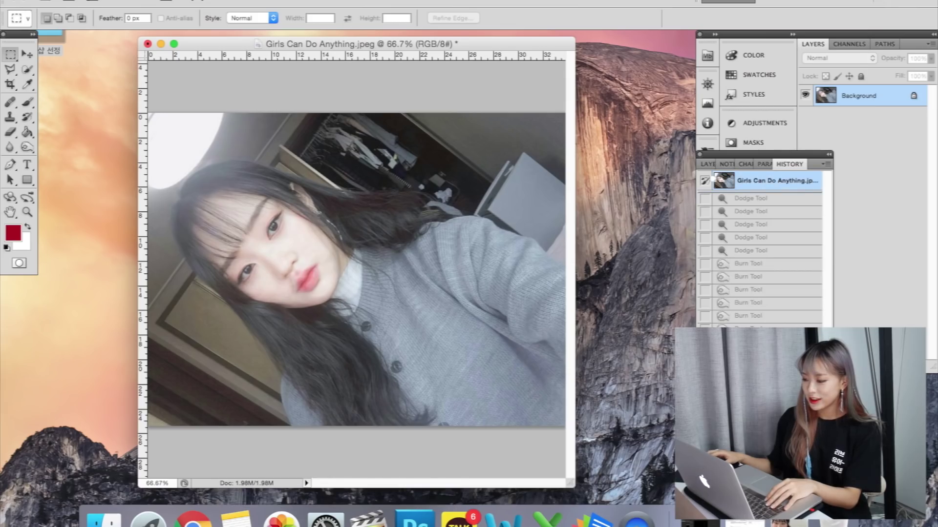
{"action": "key", "text": "super+z"}
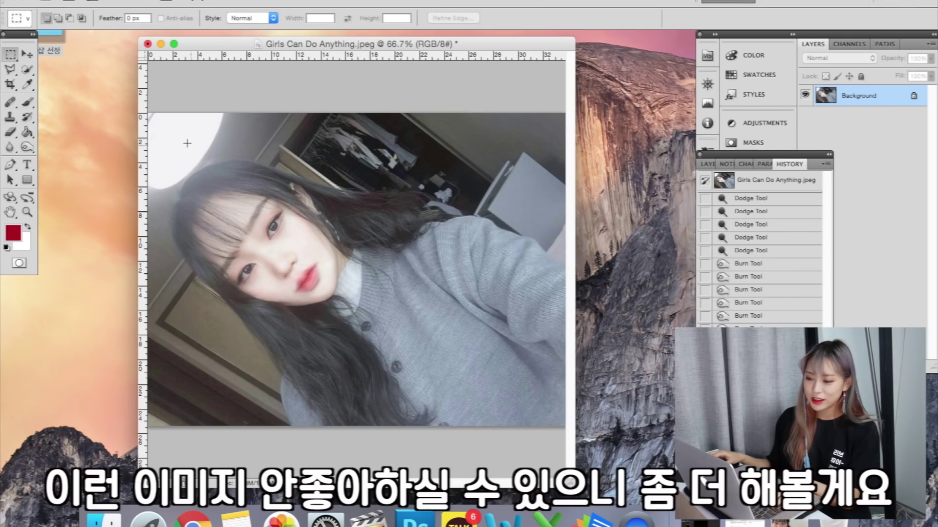
- Undo a trial selection and pull the pink-wall beanie portrait into its own window
{"action": "left_click_drag", "start_coordinate": [162, 134], "coordinate": [400, 384]}
{"action": "left_click", "coordinate": [288, 0]}
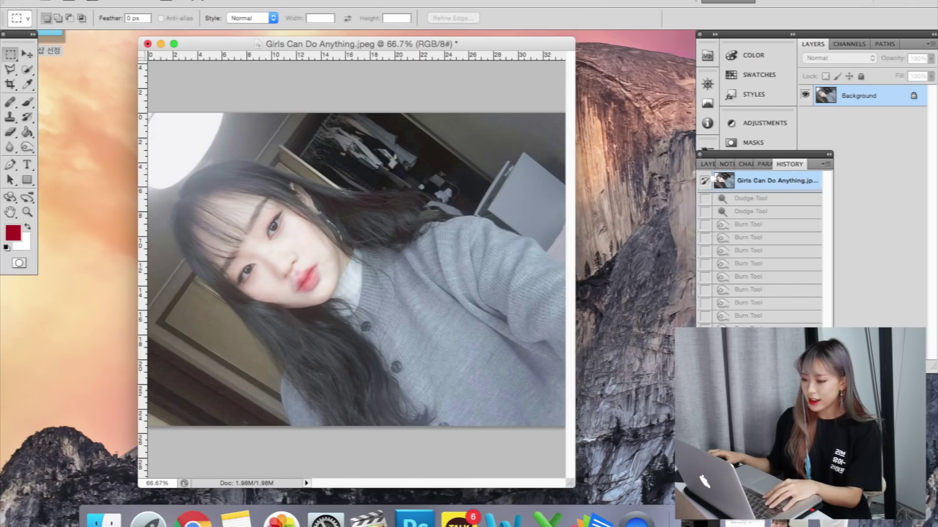
{"action": "key", "text": "ctrl+z"}
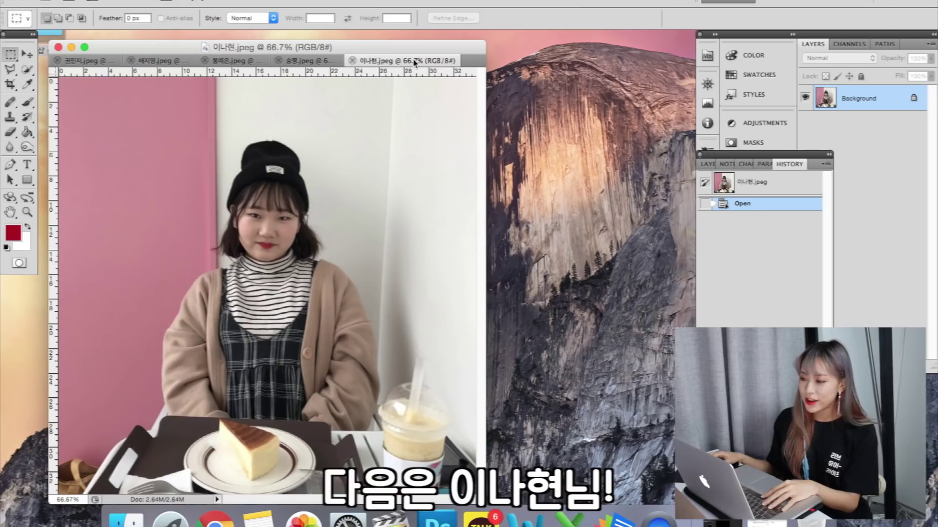
{"action": "left_click_drag", "start_coordinate": [415, 62], "coordinate": [414, 49]}
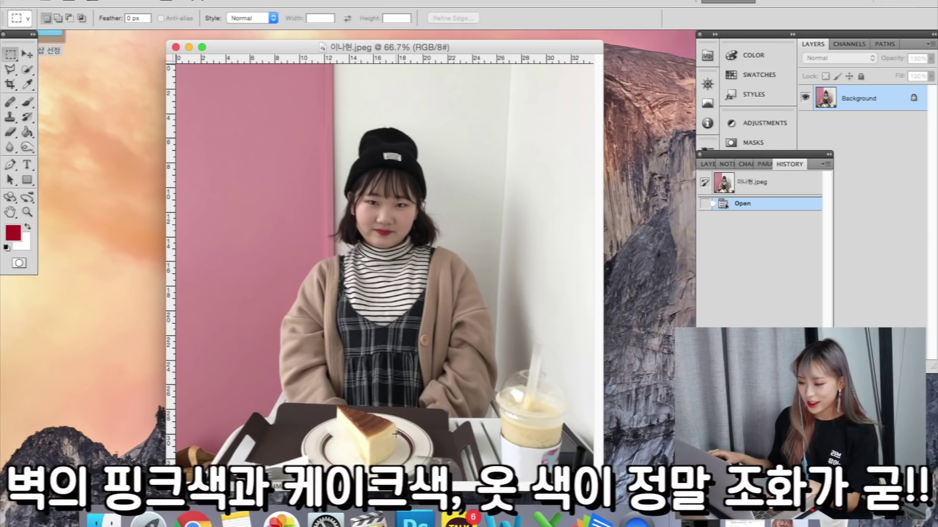
- Zoom to 300% on the face and dodge the cheek shadows with a smaller brush
{"action": "key", "text": "z"}
{"action": "left_click", "coordinate": [365, 201]}
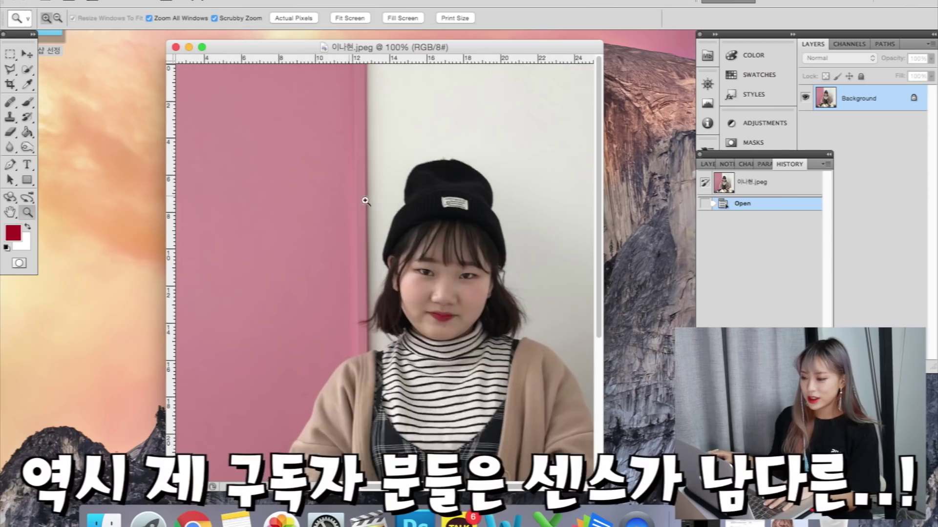
{"action": "left_click", "coordinate": [432, 240]}
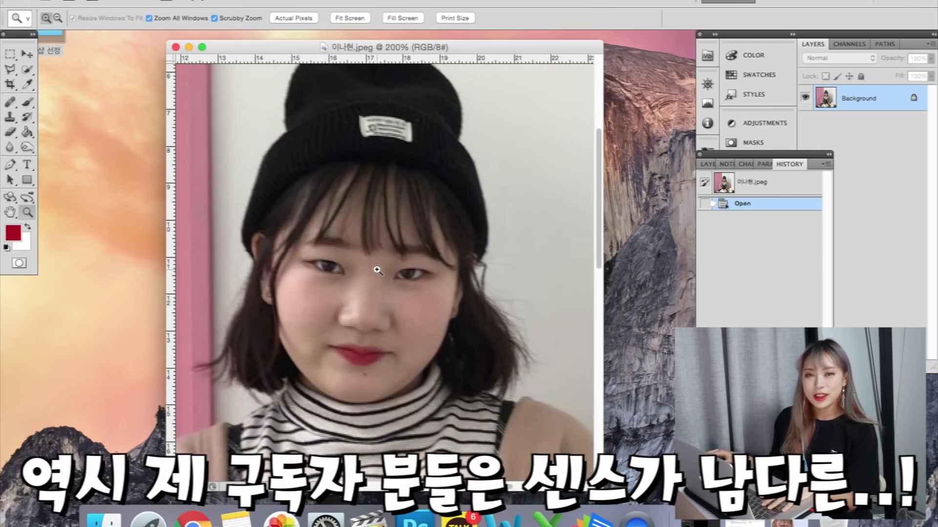
{"action": "left_click", "coordinate": [386, 303]}
{"action": "left_click_drag", "start_coordinate": [374, 331], "coordinate": [403, 341]}
{"action": "left_click", "coordinate": [27, 146]}
{"action": "left_click", "coordinate": [73, 142]}
{"action": "left_click_drag", "start_coordinate": [461, 311], "coordinate": [456, 306]}
{"action": "key", "text": "bracketleft"}
{"action": "key", "text": "bracketleft"}
{"action": "key", "text": "bracketleft"}
{"action": "mouse_move", "coordinate": [337, 278]}
{"action": "left_mouse_down"}
{"action": "mouse_move", "coordinate": [342, 293]}
{"action": "mouse_move", "coordinate": [416, 286]}
{"action": "left_mouse_up"}
{"action": "mouse_move", "coordinate": [303, 352]}
{"action": "left_mouse_down"}
{"action": "mouse_move", "coordinate": [320, 309]}
{"action": "mouse_move", "coordinate": [313, 361]}
{"action": "left_mouse_up"}
- Heal and clone away skin blemishes, then toggle the original History snapshot to compare
{"action": "key", "text": "j"}
{"action": "key", "text": "s"}
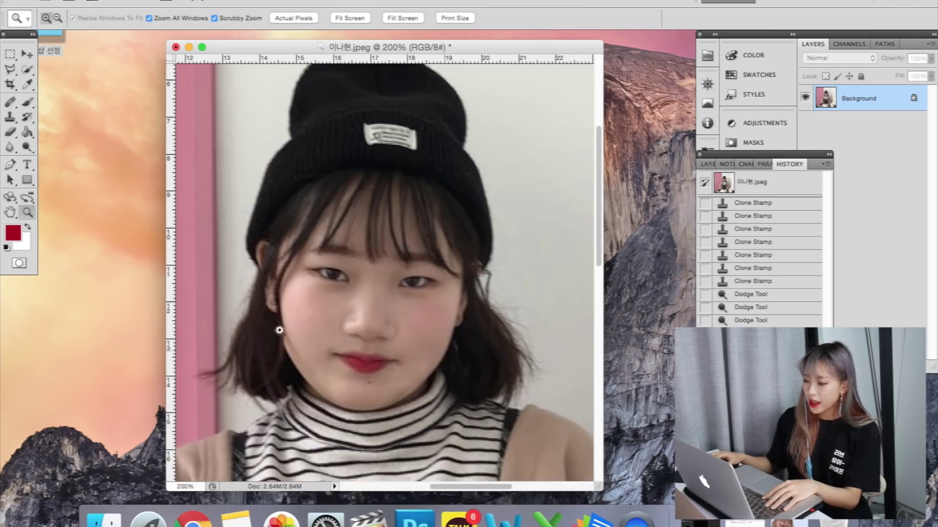
{"action": "left_click", "coordinate": [765, 189]}
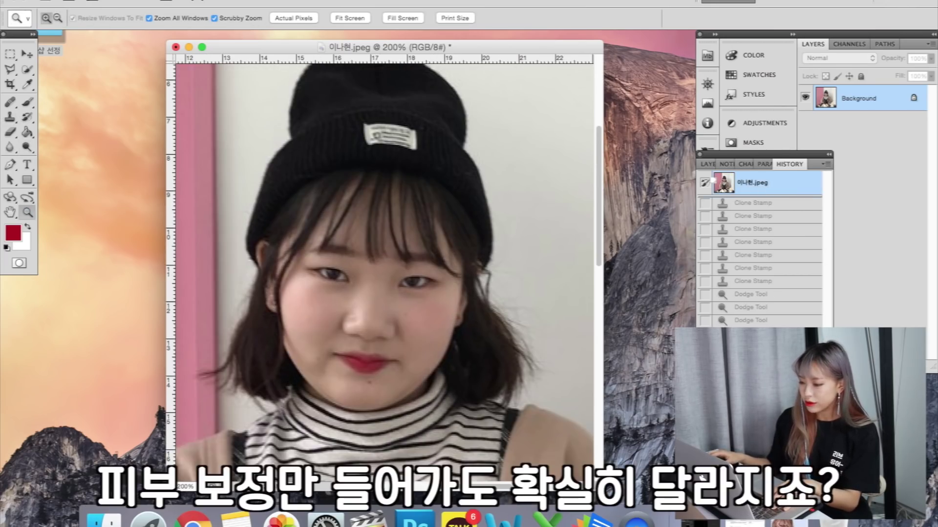
{"action": "key", "text": "ctrl+z"}
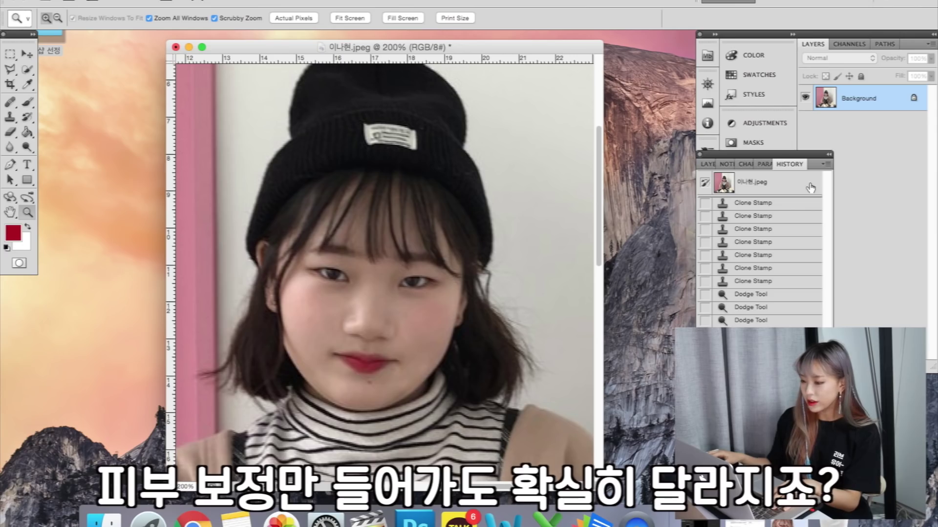
{"action": "left_click", "coordinate": [811, 189]}
{"action": "key", "text": "ctrl+z"}
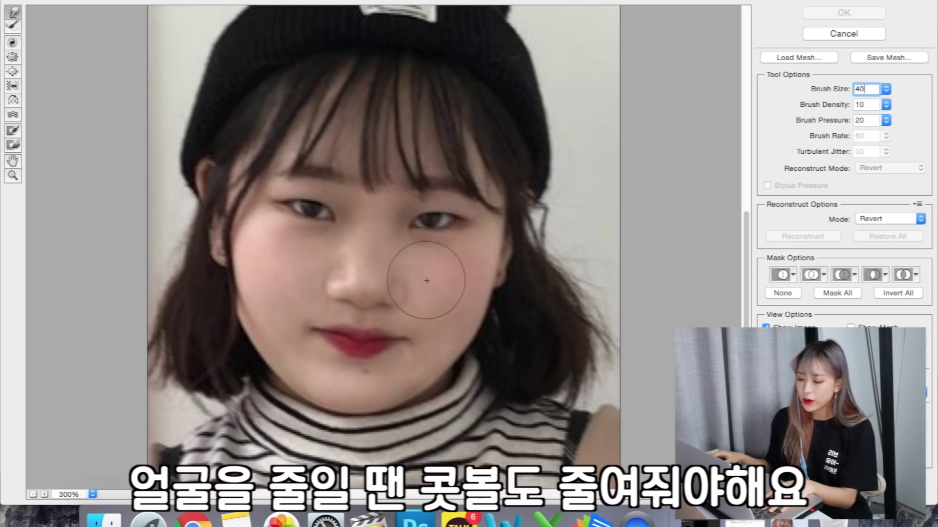
- Push the cheek in, narrow the nose at brush size 20, then reset brush to 100 and zoom out
{"action": "left_click_drag", "start_coordinate": [379, 330], "coordinate": [390, 276]}
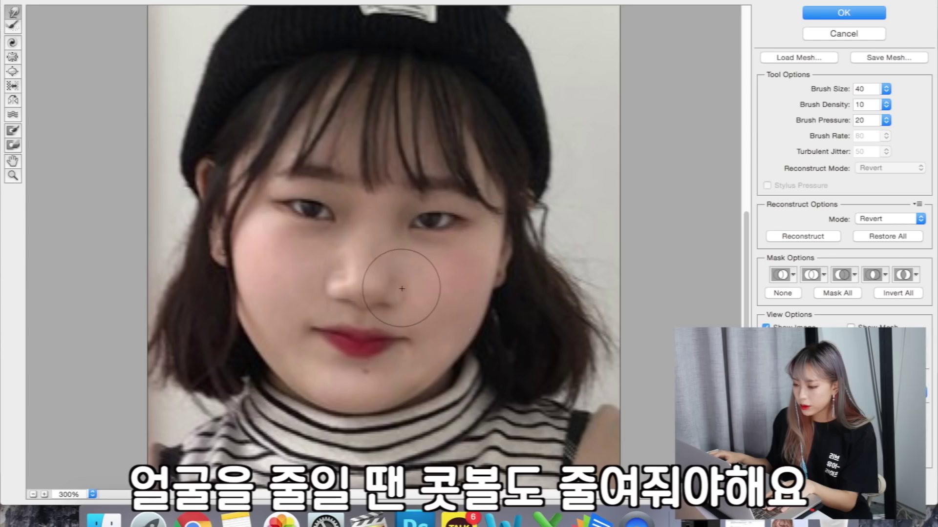
{"action": "double_click", "coordinate": [867, 89]}
{"action": "type", "text": "20"}
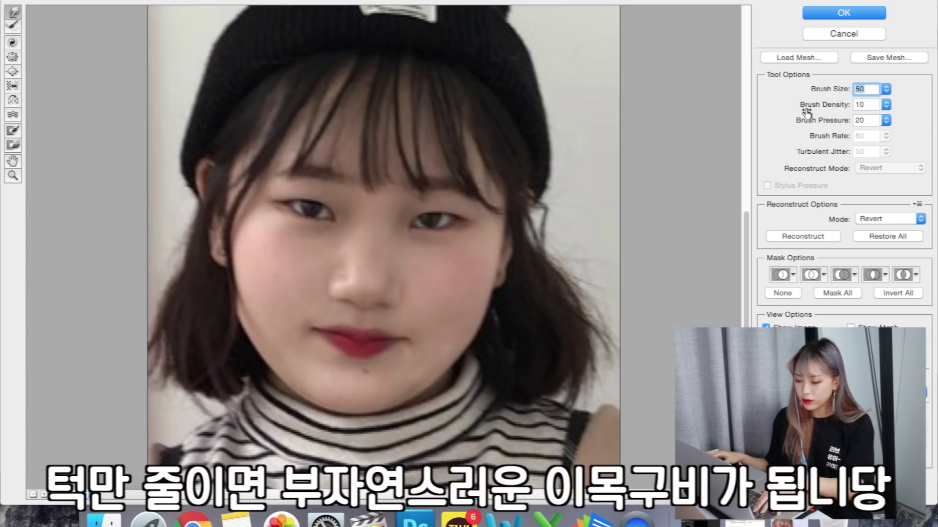
{"action": "left_click_drag", "start_coordinate": [366, 244], "coordinate": [335, 268]}
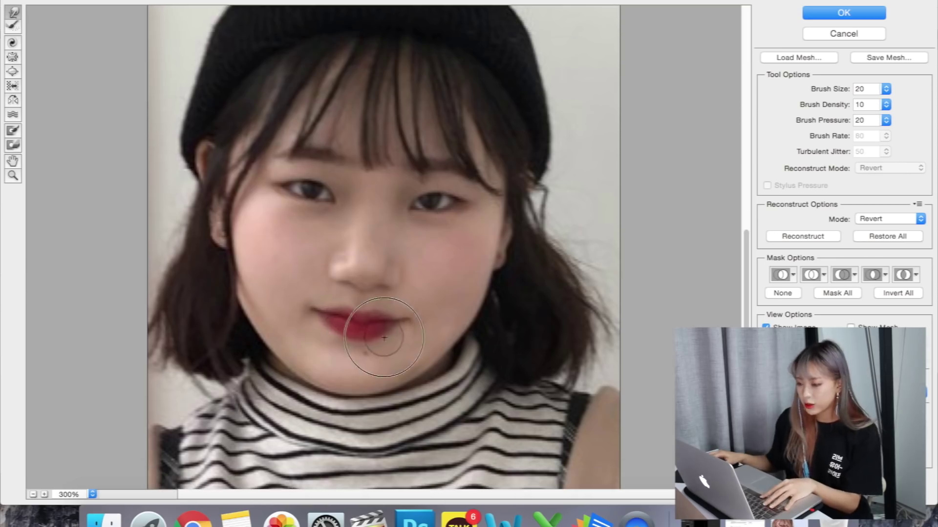
{"action": "double_click", "coordinate": [867, 88]}
{"action": "type", "text": "100"}
{"action": "key", "text": "bracketleft"}
{"action": "key", "text": "bracketleft"}
{"action": "key", "text": "bracketleft"}
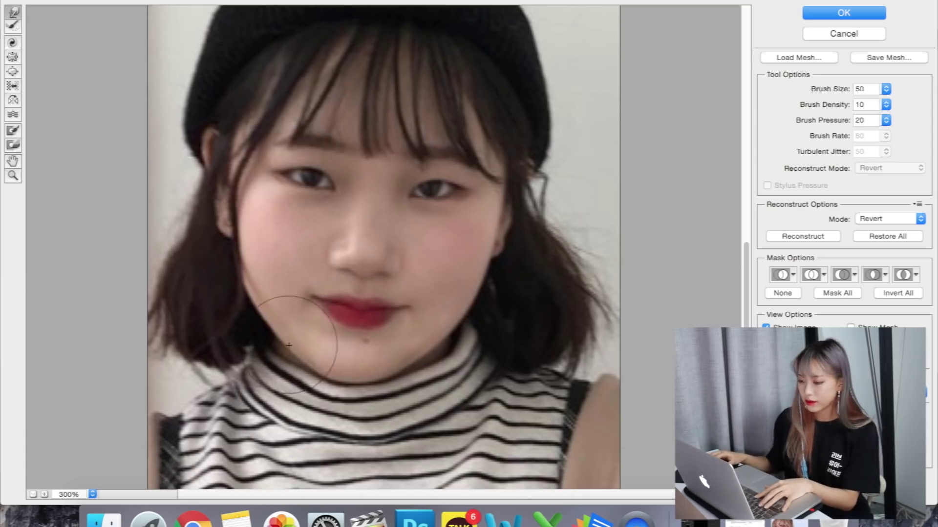
{"action": "left_click", "coordinate": [540, 223], "text": "alt+super"}
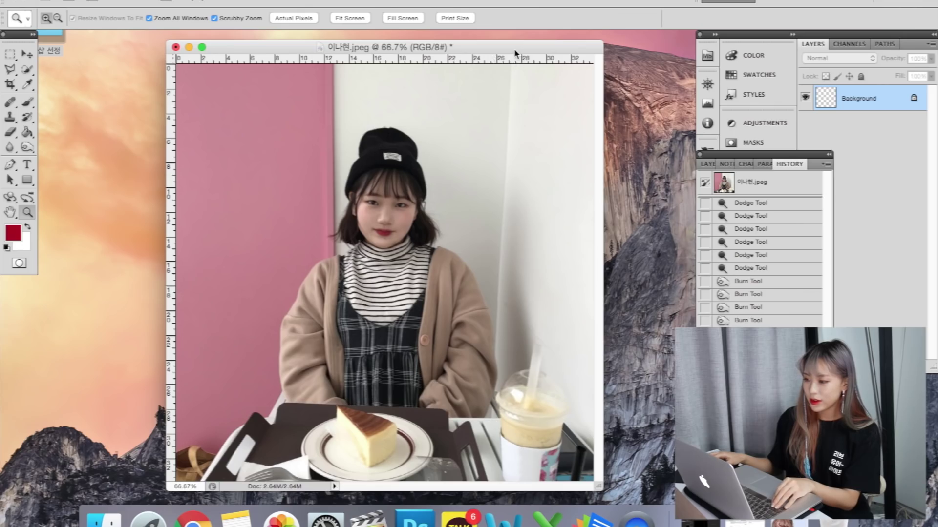
{"action": "left_click_drag", "start_coordinate": [515, 51], "coordinate": [468, 40]}
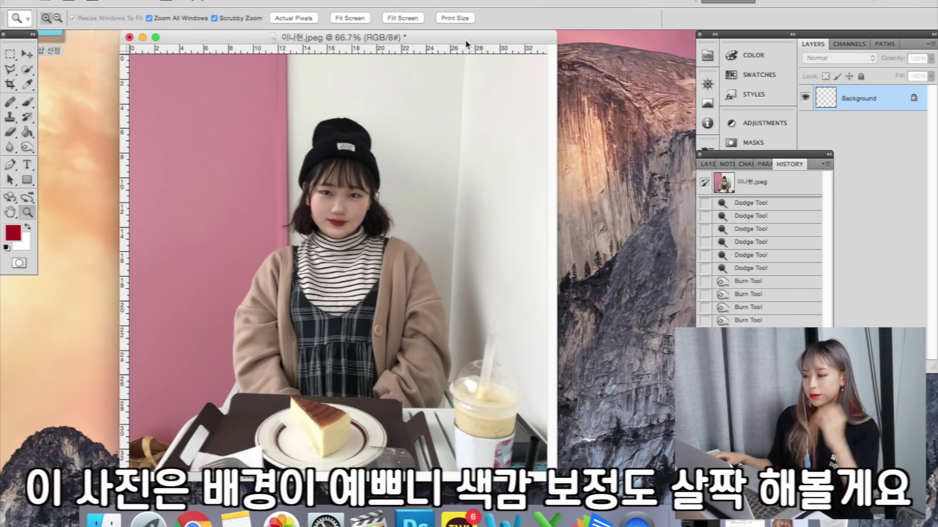
- Apply a Curves colour correction and toggle the original History snapshot to compare
{"action": "left_click_drag", "start_coordinate": [466, 42], "coordinate": [450, 65]}
{"action": "key", "text": "ctrl+m"}
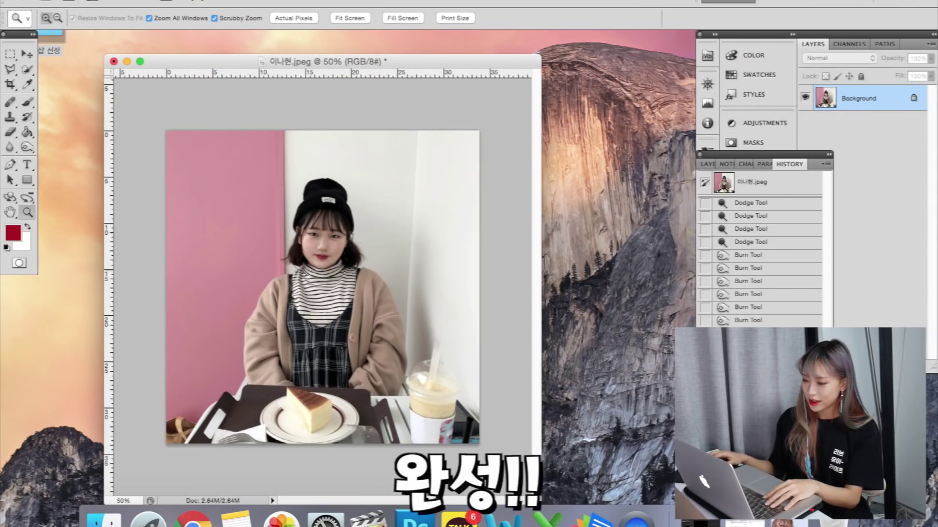
{"action": "left_click", "coordinate": [774, 184]}
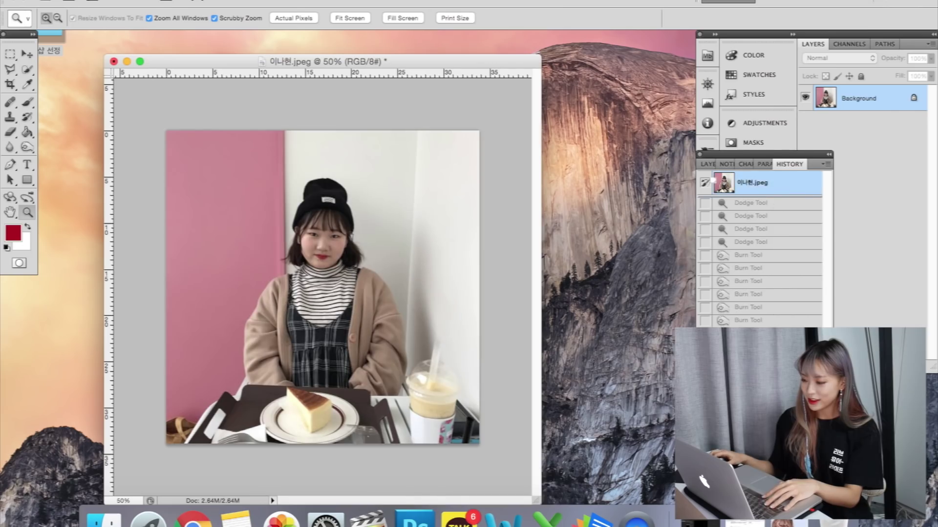
{"action": "key", "text": "ctrl+z"}
{"action": "key", "text": "m"}
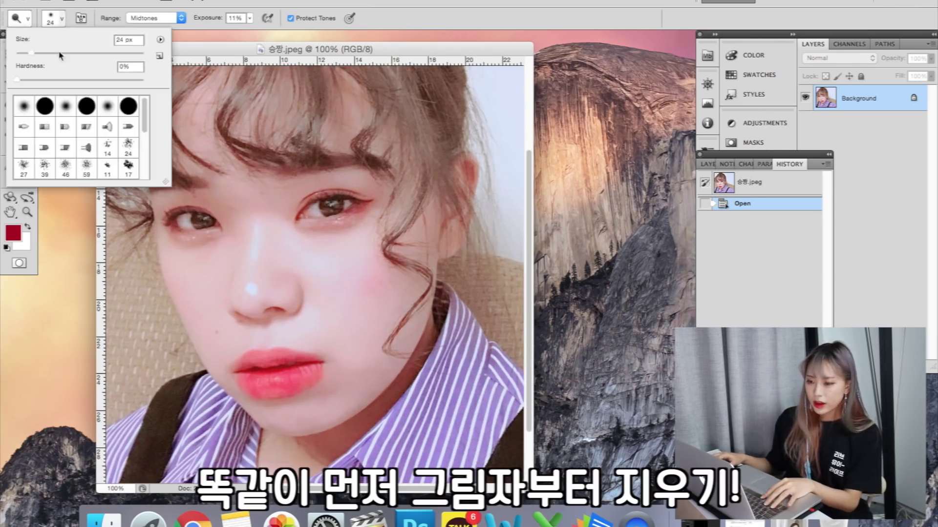
- Dodge the shadows beside the lips and near the mouth at Midtones, 11%
{"action": "left_click_drag", "start_coordinate": [225, 337], "coordinate": [314, 387]}
{"action": "left_click_drag", "start_coordinate": [248, 200], "coordinate": [346, 362]}
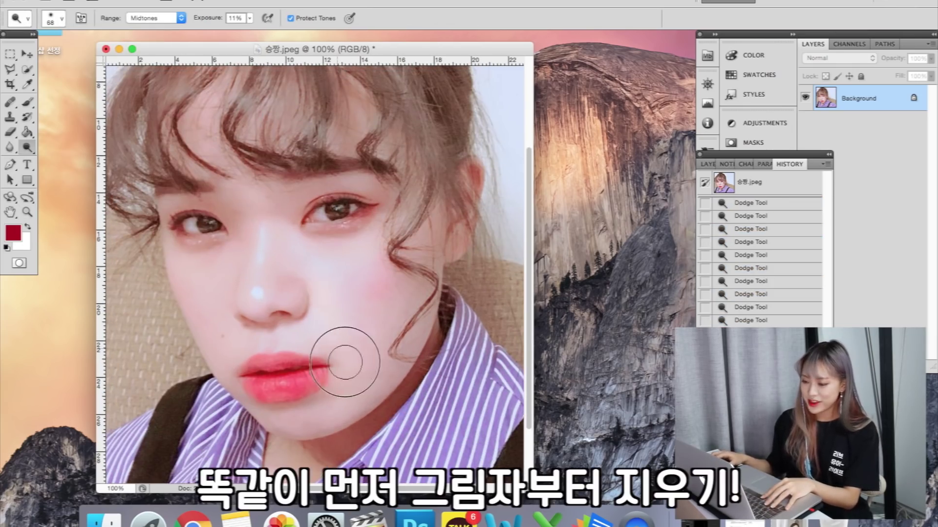
{"action": "key", "text": "z"}
{"action": "left_click", "coordinate": [327, 214], "text": "alt"}
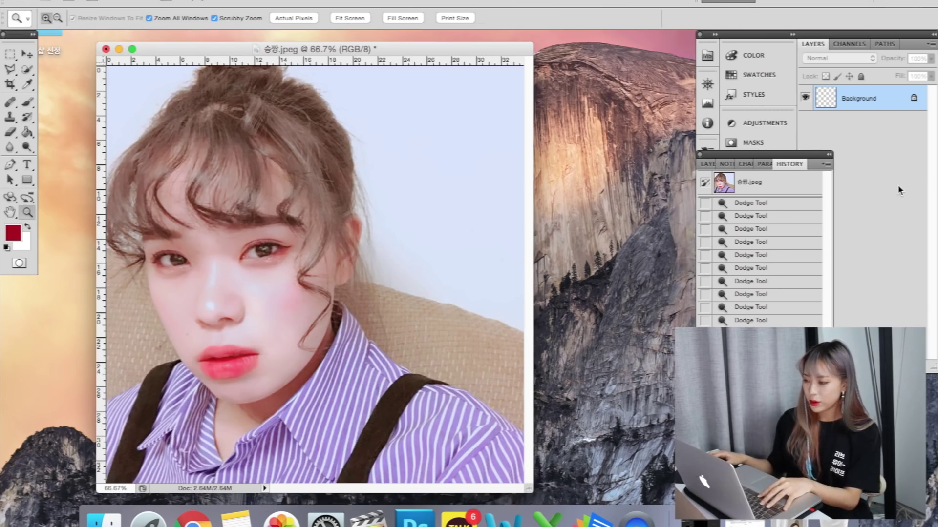
- Toggle the History snapshot to compare the original against the dodged version, ending on the edit
{"action": "left_click", "coordinate": [804, 183]}
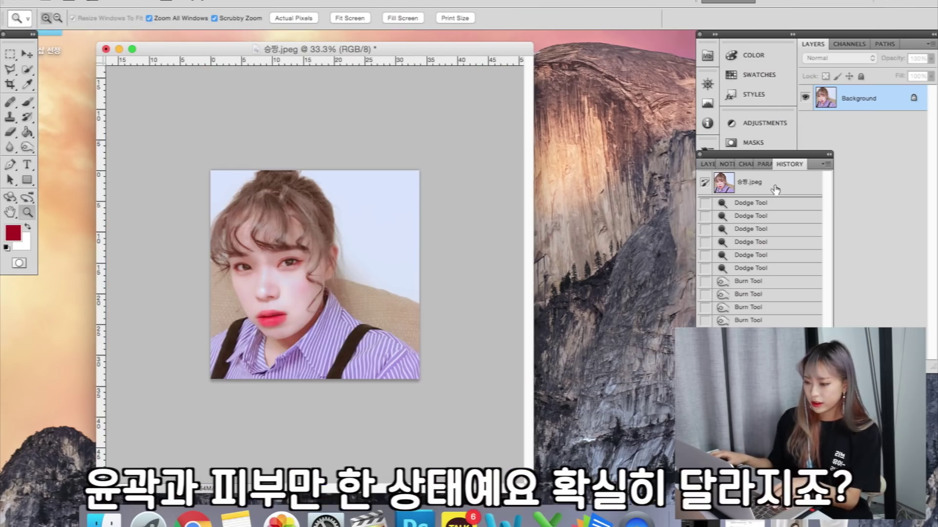
{"action": "left_click", "coordinate": [776, 189]}
{"action": "key", "text": "ctrl+z"}
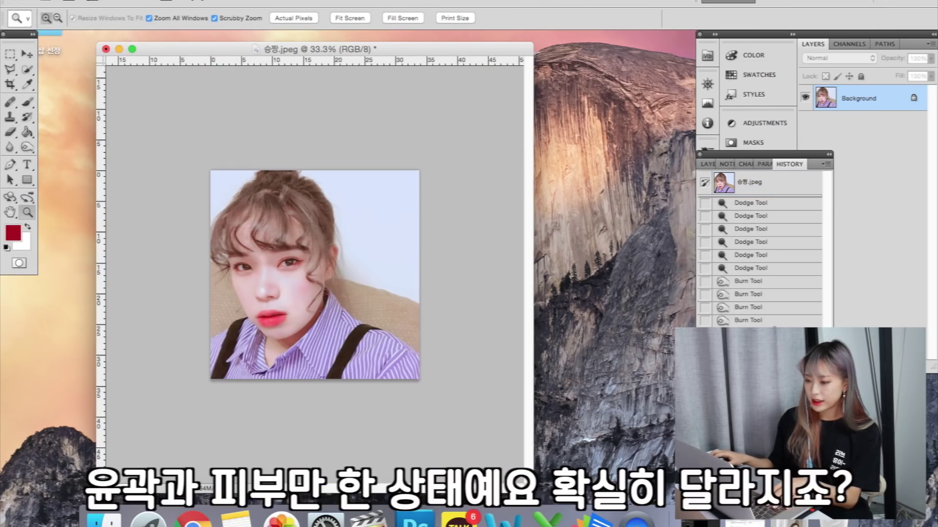
{"action": "left_click", "coordinate": [765, 190]}
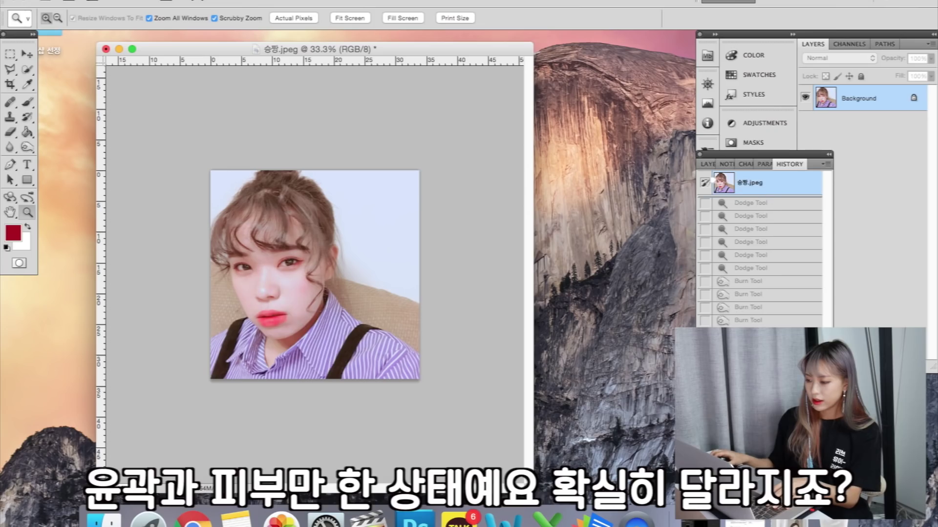
{"action": "key", "text": "ctrl+z"}
- Select the photo and slim the jaw in Liquify with an enlarged warp brush
{"action": "key", "text": "m"}
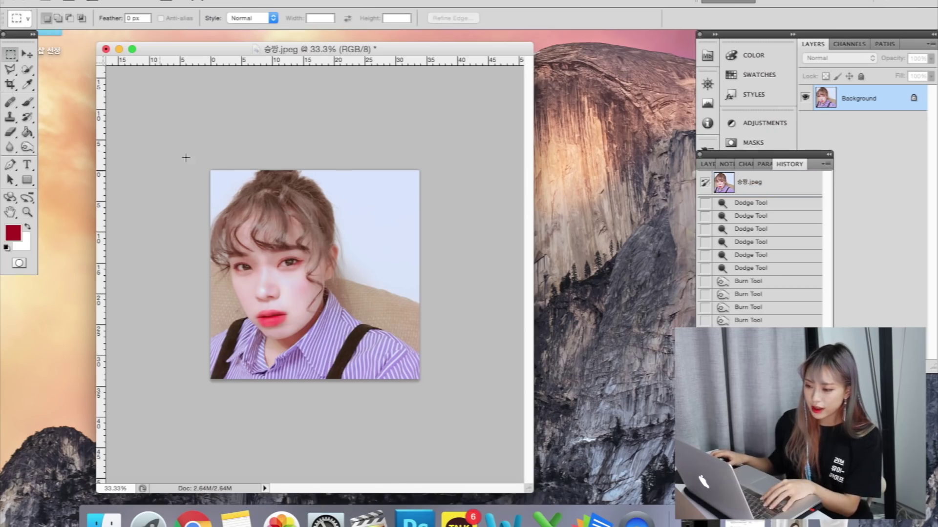
{"action": "left_click_drag", "start_coordinate": [210, 171], "coordinate": [370, 349]}
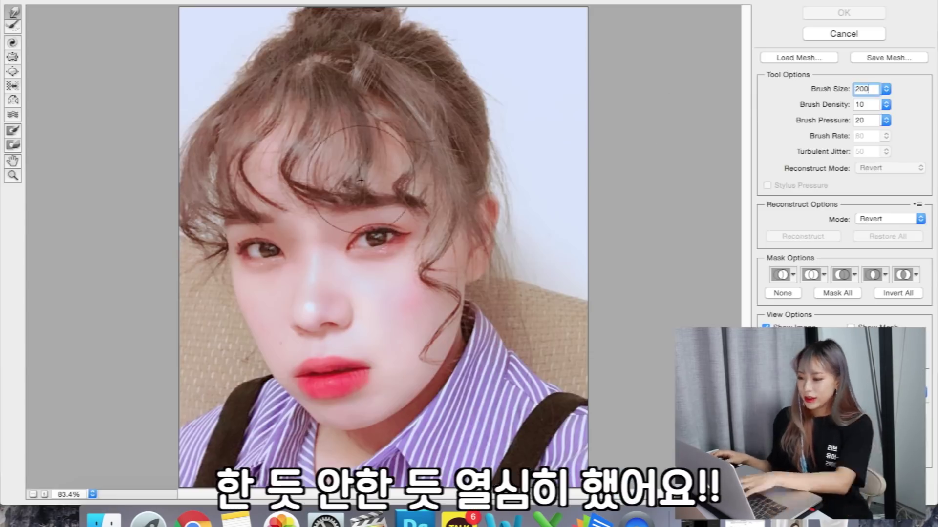
{"action": "key", "text": "ctrl+plus"}
{"action": "key", "text": "ctrl+plus"}
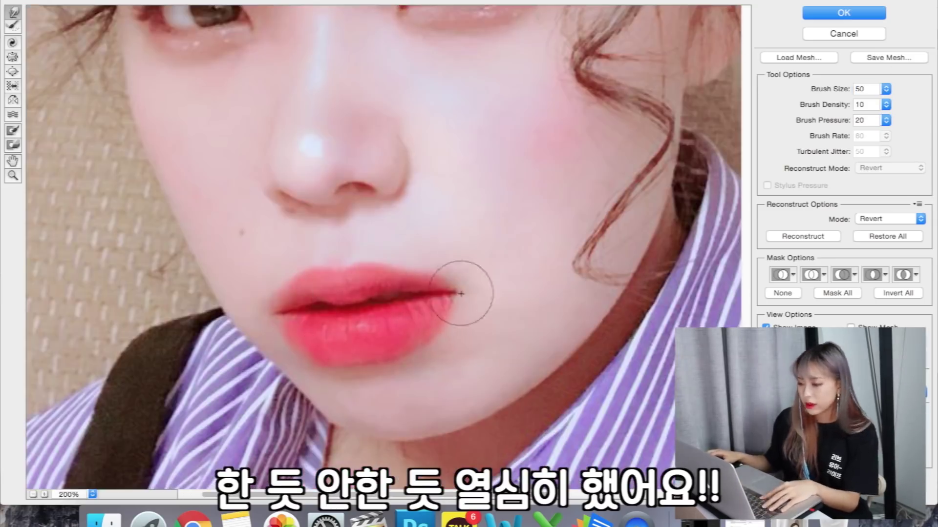
{"action": "key", "text": "ctrl+minus"}
{"action": "key", "text": "ctrl+minus"}
{"action": "key", "text": "bracketright"}
{"action": "key", "text": "bracketright"}
{"action": "key", "text": "bracketright"}
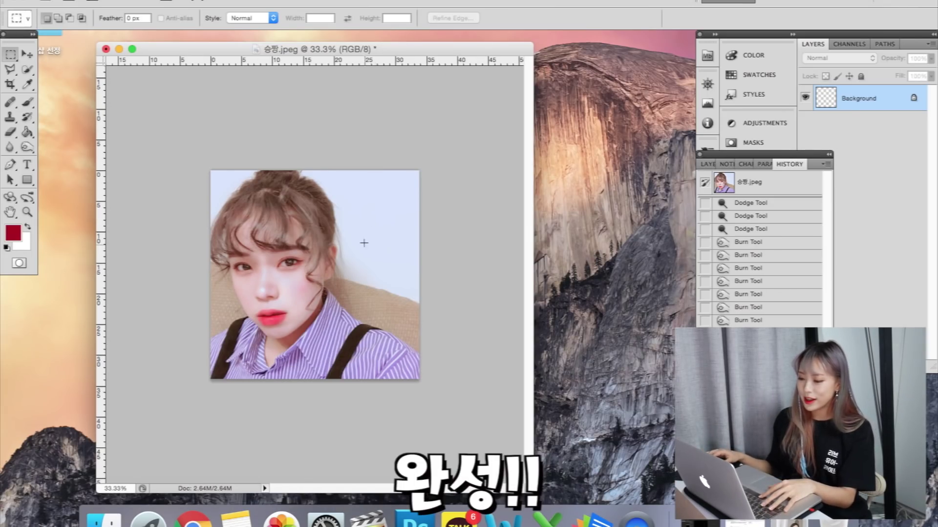
- Compare with the original, then raise the Curves point from 188 to 197
{"action": "left_click", "coordinate": [715, 182]}
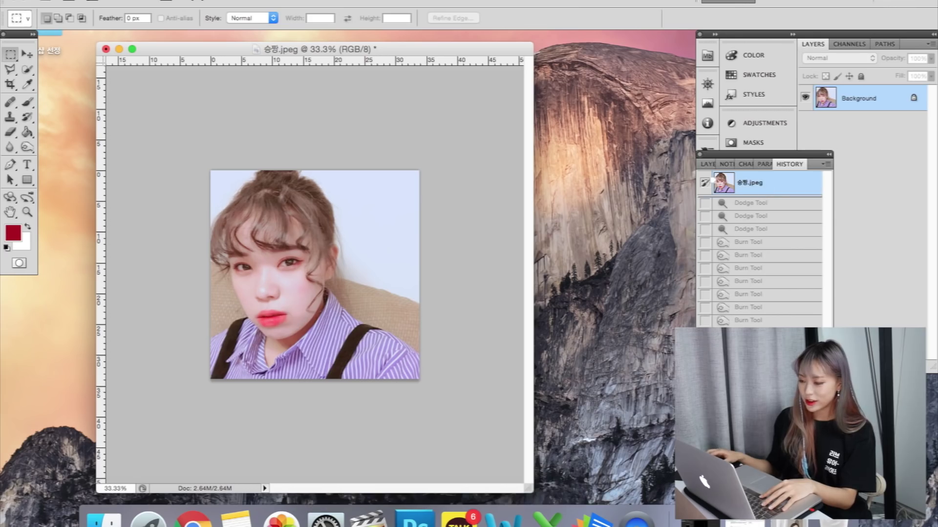
{"action": "key", "text": "ctrl+m"}
{"action": "left_click_drag", "start_coordinate": [692, 230], "coordinate": [691, 224]}
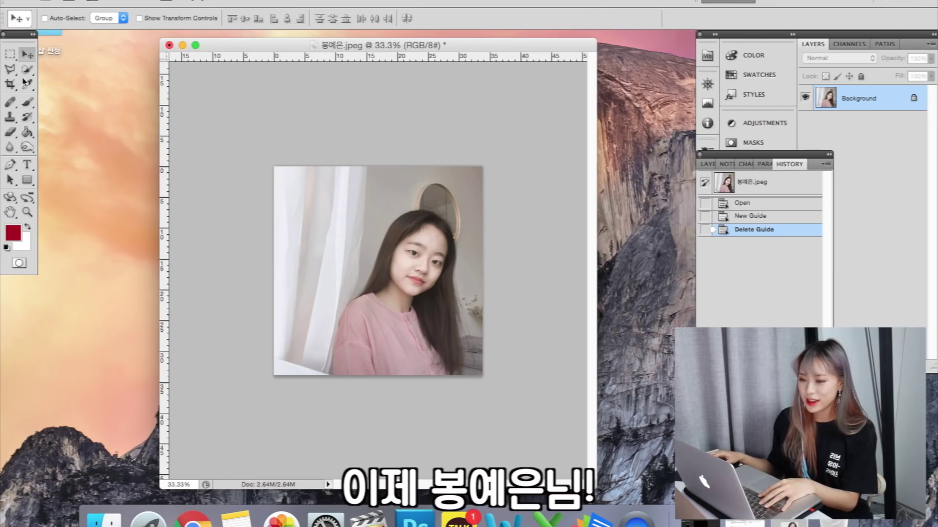
- Zoom in on the face and clone out the forehead blemishes at 32% opacity
{"action": "left_click", "coordinate": [27, 212]}
{"action": "left_click", "coordinate": [503, 188]}
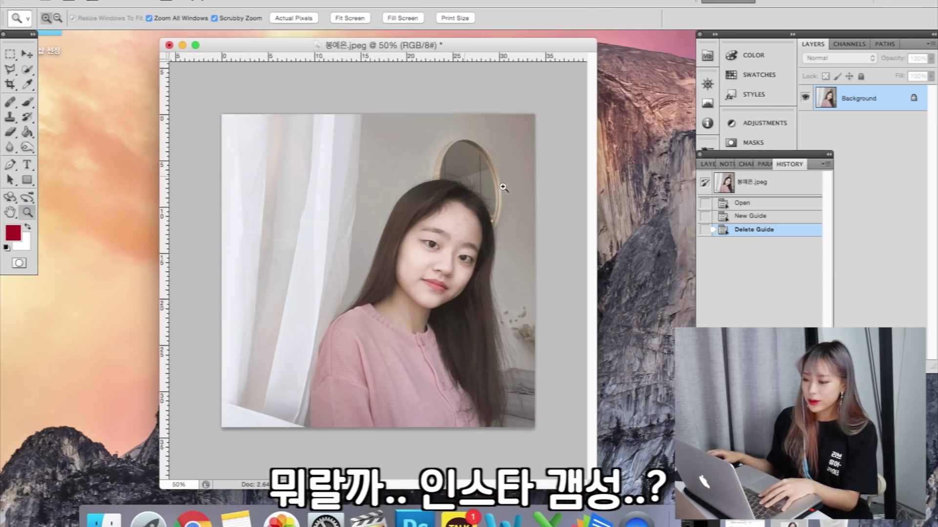
{"action": "left_click", "coordinate": [398, 314]}
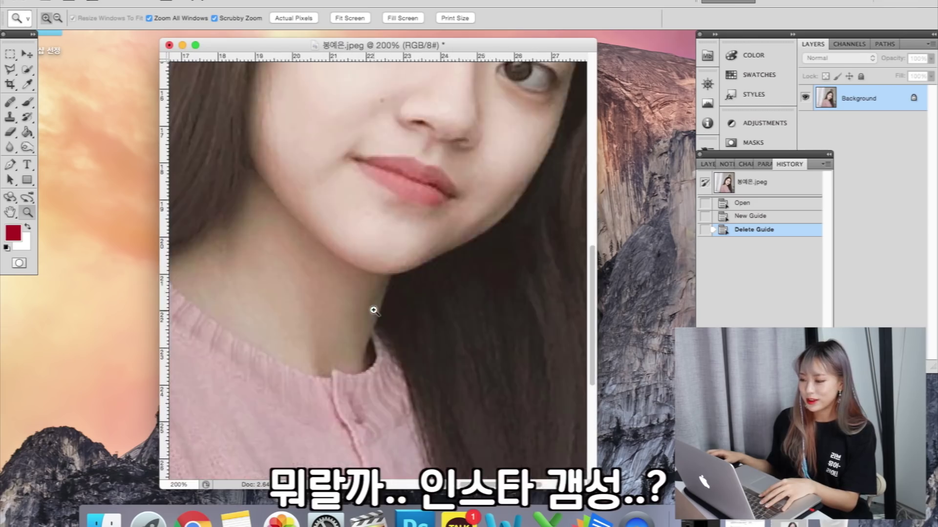
{"action": "left_click", "coordinate": [372, 310]}
{"action": "key", "text": "o"}
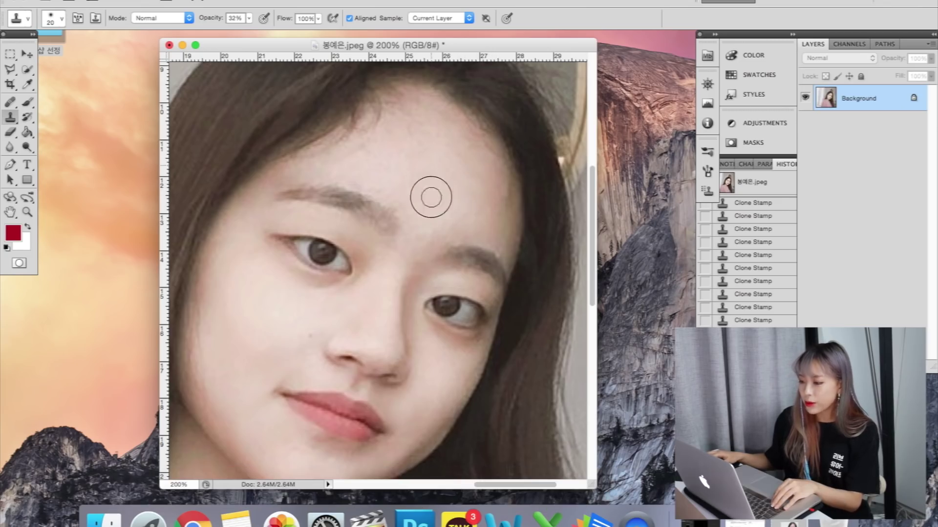
{"action": "left_click_drag", "start_coordinate": [431, 197], "coordinate": [405, 205]}
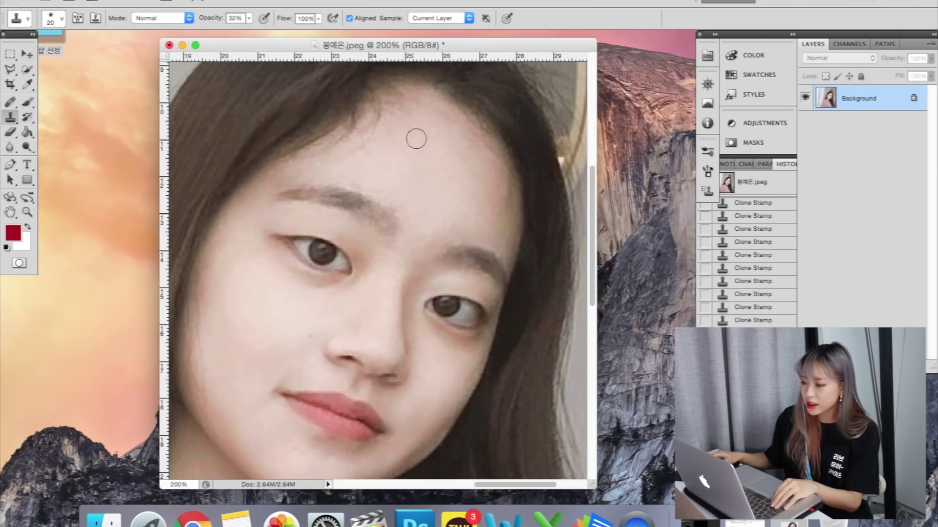
{"action": "left_click", "coordinate": [390, 154]}
{"action": "mouse_move", "coordinate": [430, 214]}
{"action": "left_mouse_down"}
{"action": "mouse_move", "coordinate": [440, 200]}
{"action": "mouse_move", "coordinate": [432, 156]}
{"action": "left_mouse_up"}
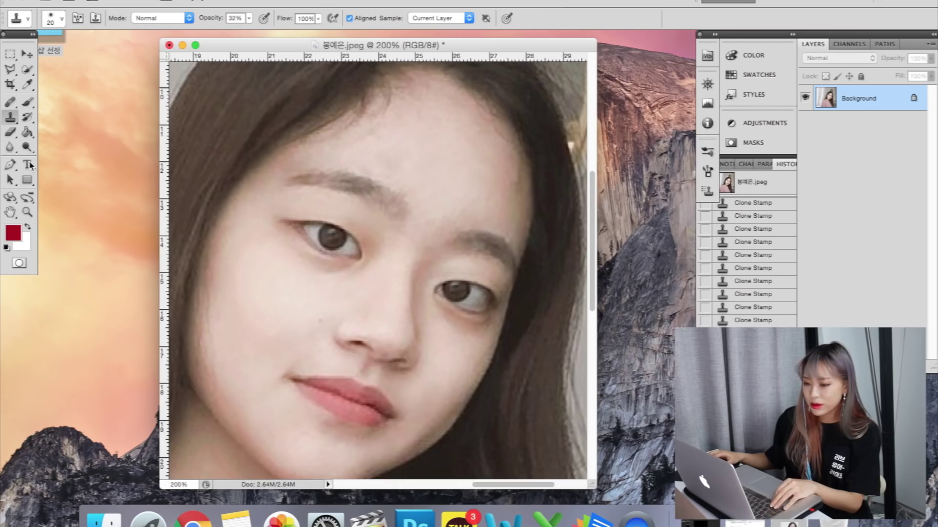
{"action": "left_click", "coordinate": [27, 147]}
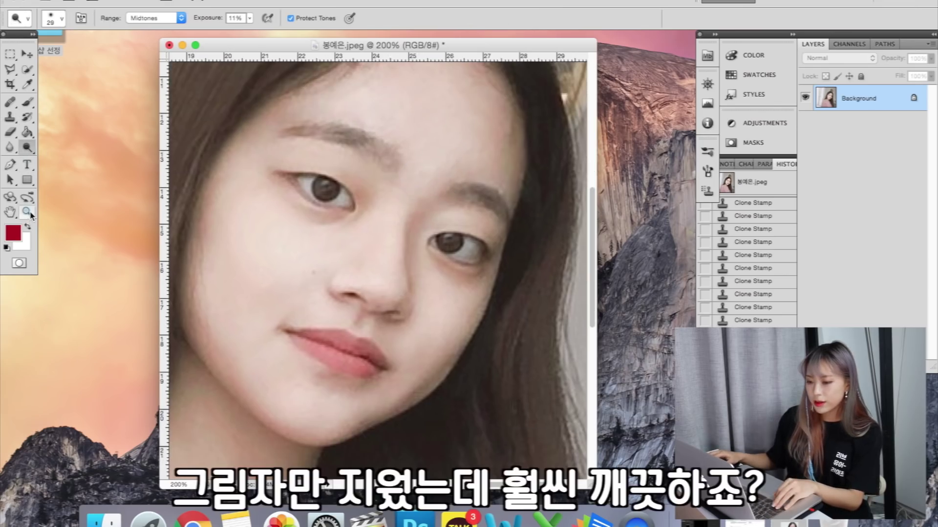
- Compare the retouched pink-top portrait with its original snapshot, then return to the latest state
{"action": "double_click", "coordinate": [27, 212]}
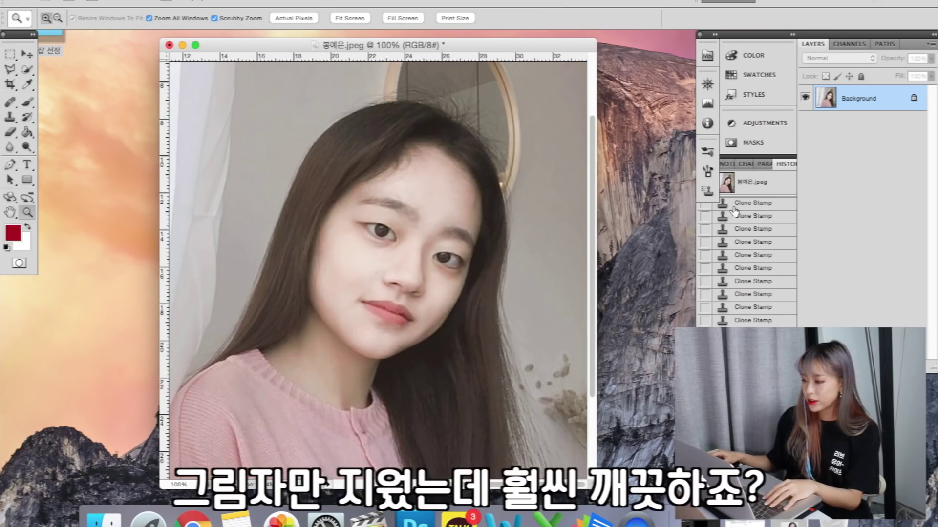
{"action": "left_click", "coordinate": [758, 183]}
{"action": "key", "text": "ctrl+z"}
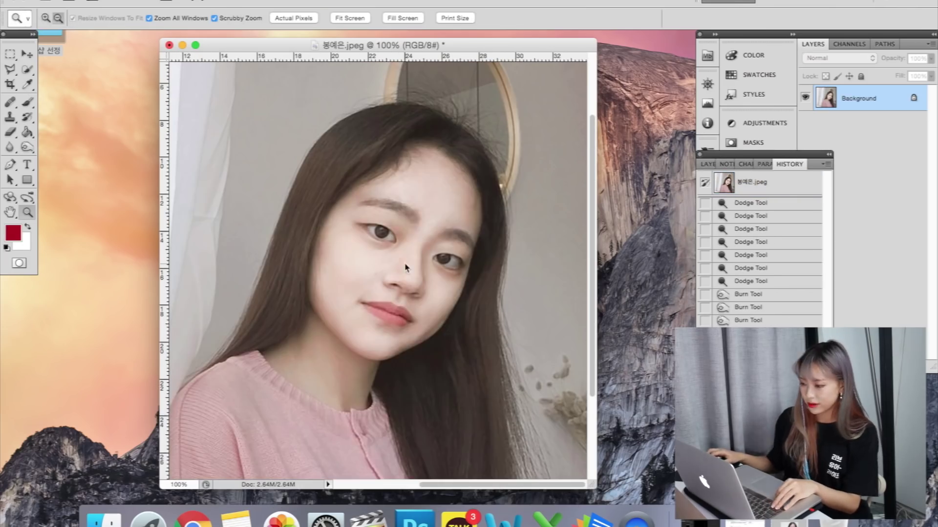
{"action": "key", "text": "ctrl+z"}
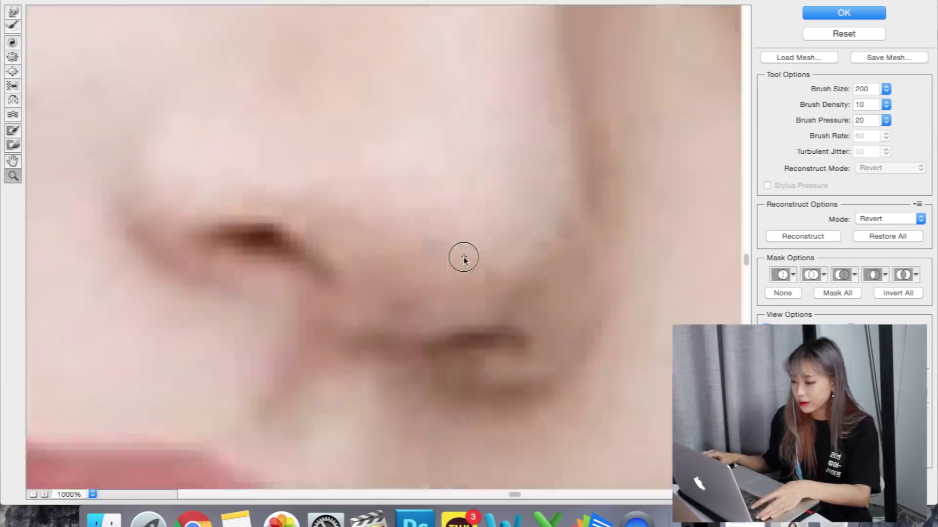
{"action": "key", "text": "ctrl+z"}
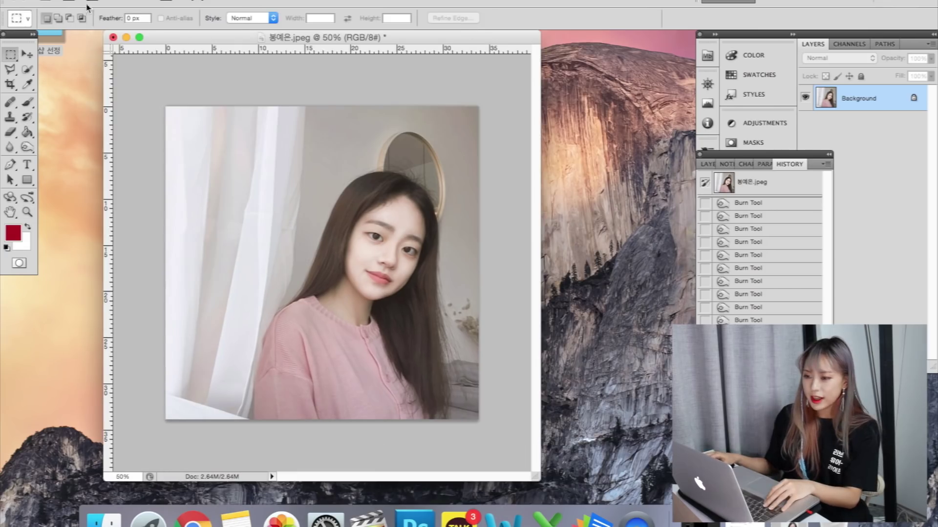
- Open the File menu and dismiss it
{"action": "left_click", "coordinate": [88, 6]}
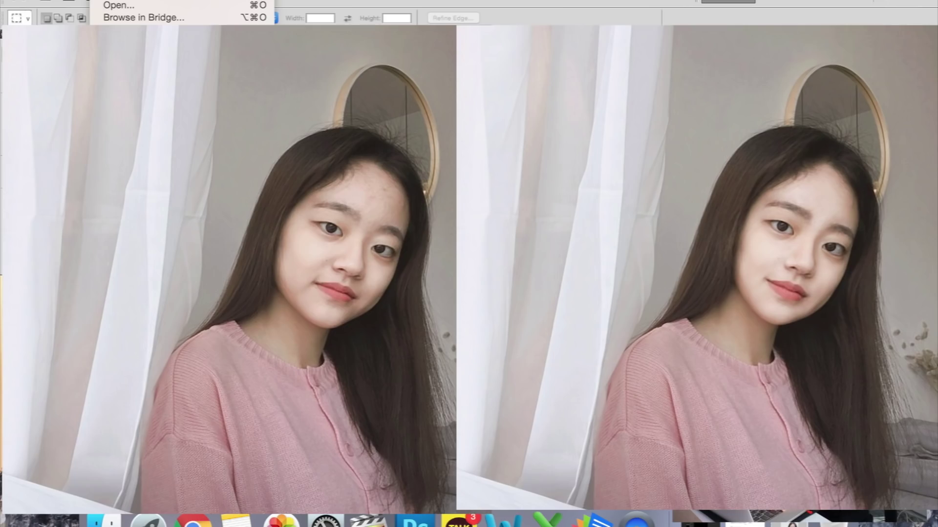
{"action": "key", "text": "Escape"}
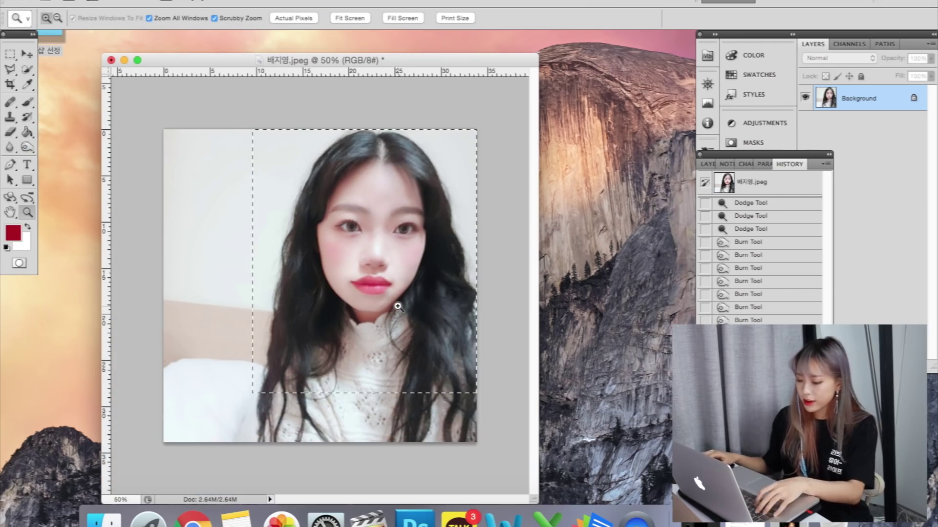
- Check against the original, then open Liquify with a 140 brush and fit the portrait
{"action": "left_click", "coordinate": [805, 186]}
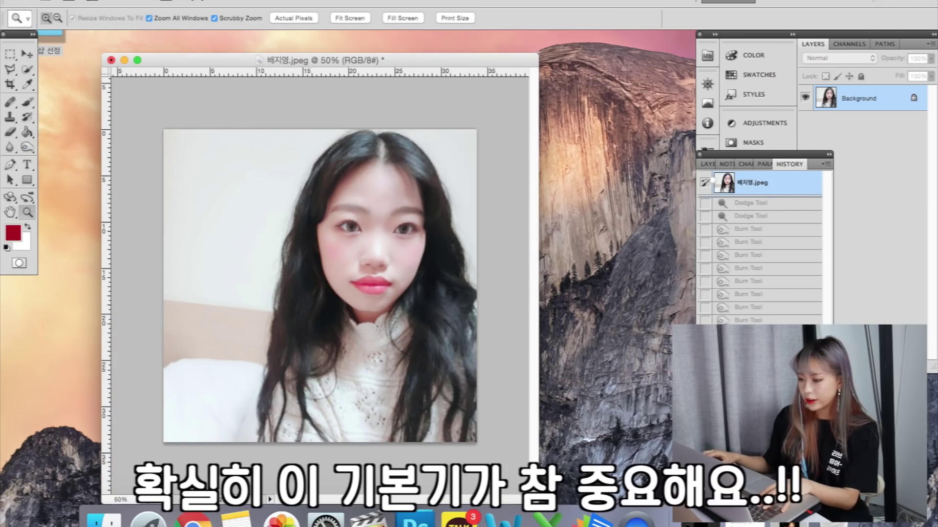
{"action": "key", "text": "ctrl+z"}
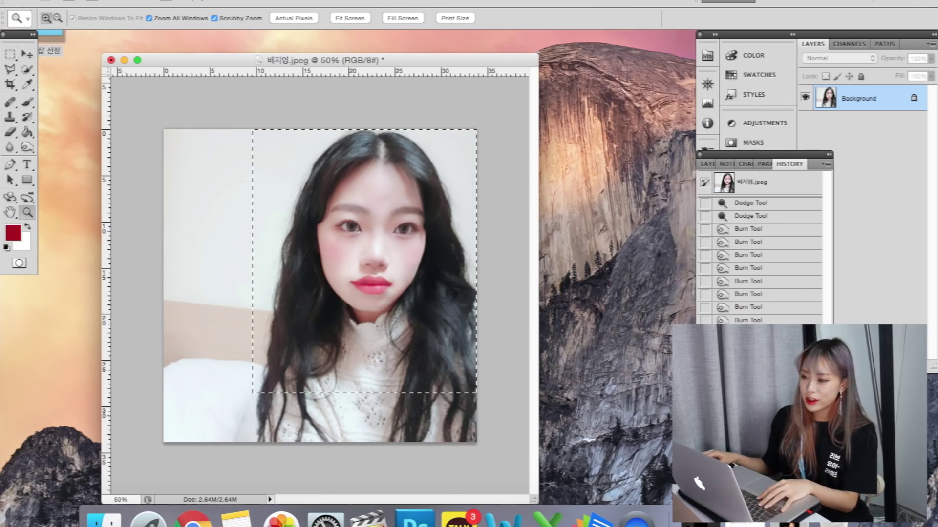
{"action": "left_click", "coordinate": [263, 1]}
{"action": "left_click", "coordinate": [284, 65]}
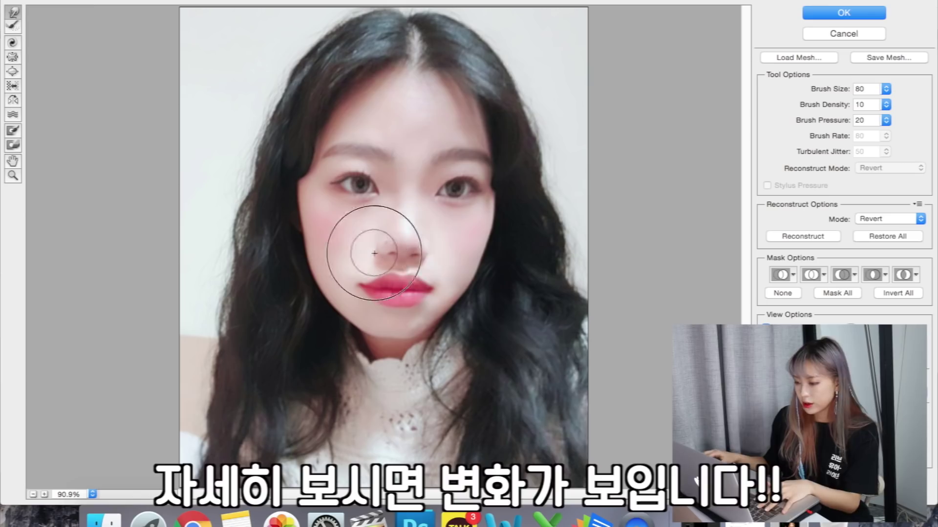
{"action": "left_click_drag", "start_coordinate": [838, 90], "coordinate": [859, 89]}
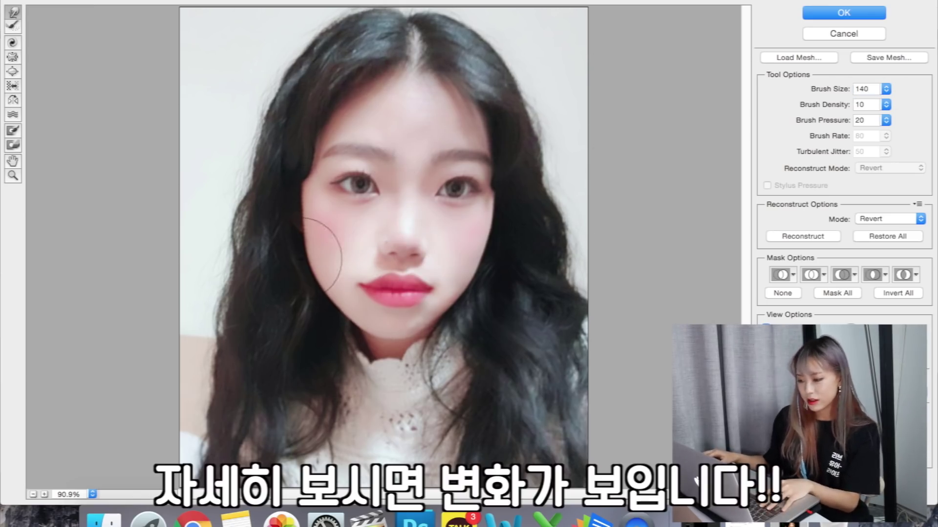
{"action": "scroll", "coordinate": [406, 297], "scroll_direction": "up", "scroll_amount": 2}
{"action": "scroll", "coordinate": [406, 297], "scroll_direction": "up", "scroll_amount": 3}
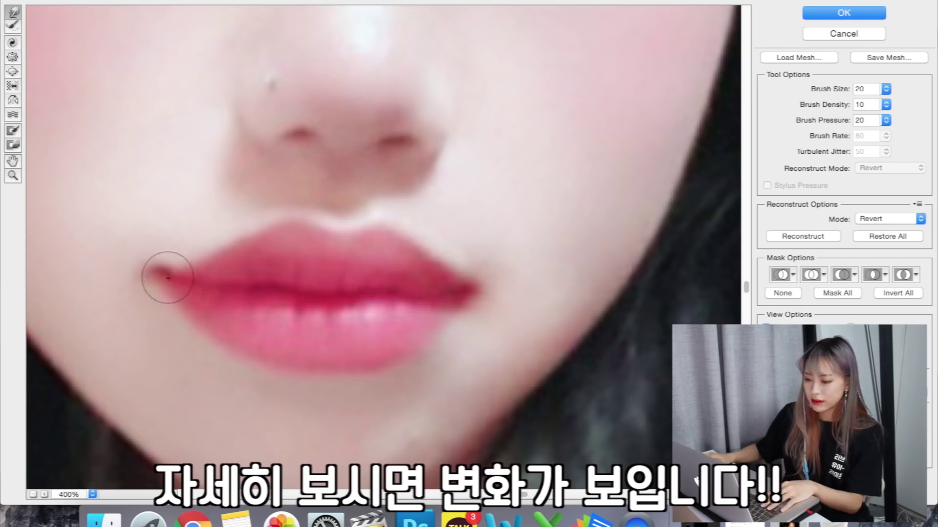
{"action": "key", "text": "ctrl+0"}
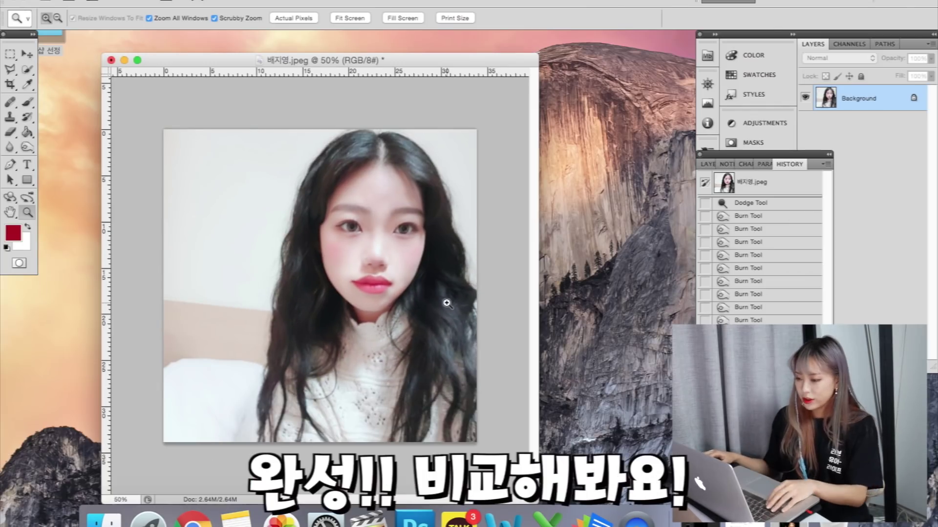
{"action": "left_click", "coordinate": [776, 182]}
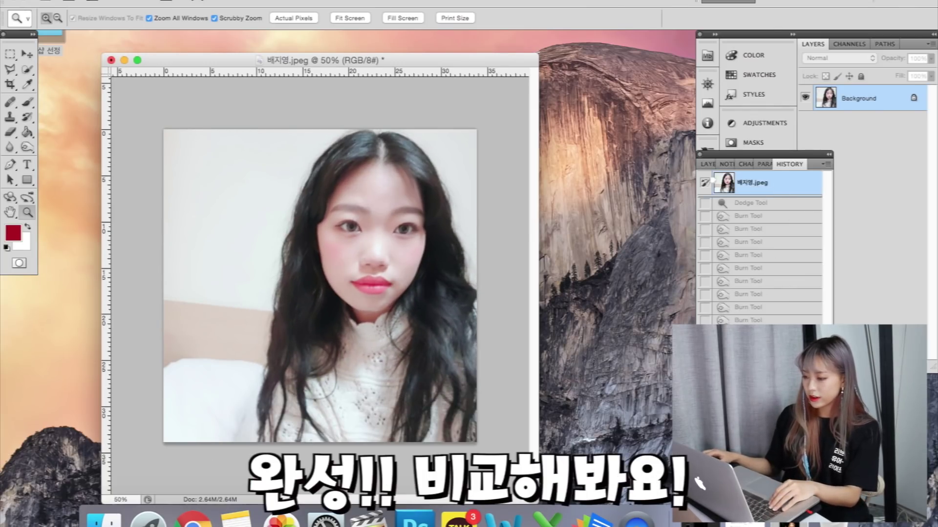
{"action": "key", "text": "ctrl+z"}
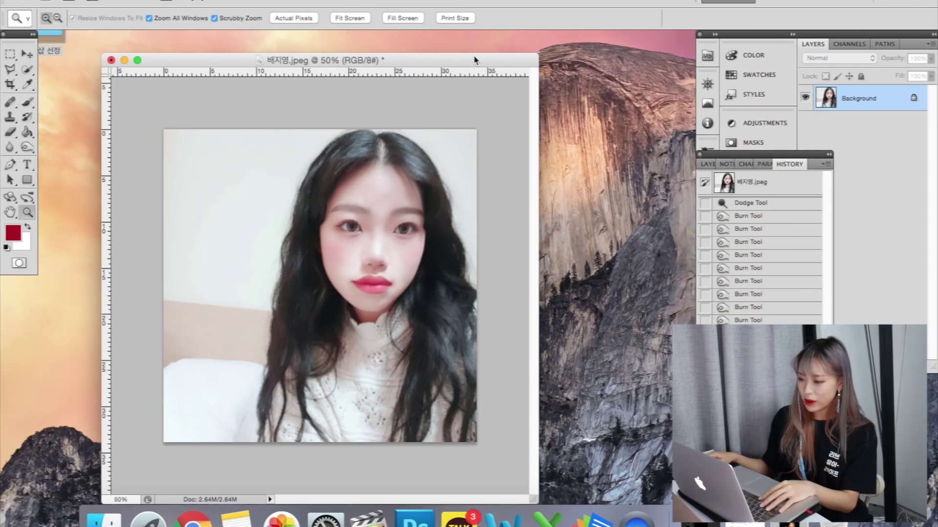
{"action": "left_click_drag", "start_coordinate": [474, 60], "coordinate": [495, 71]}
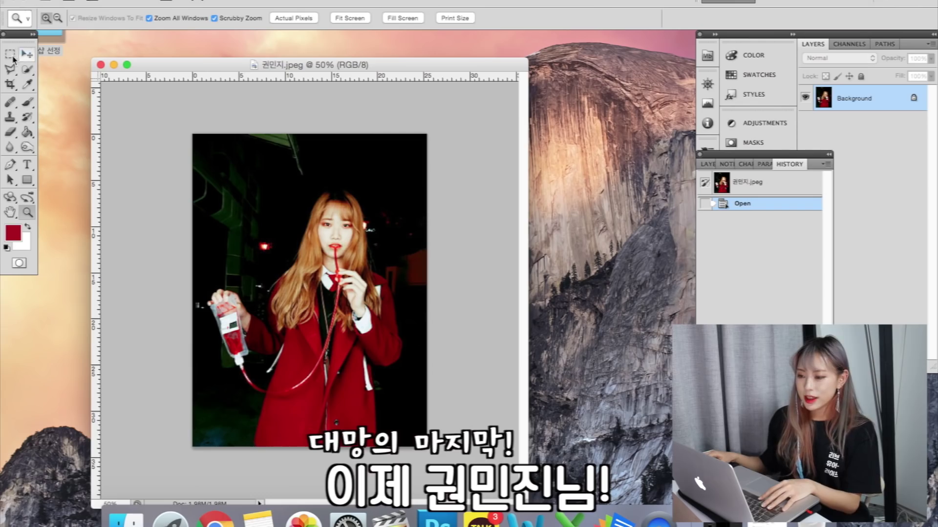
- Zoom in on the red-coat portrait's face to 300%
{"action": "left_click", "coordinate": [13, 58]}
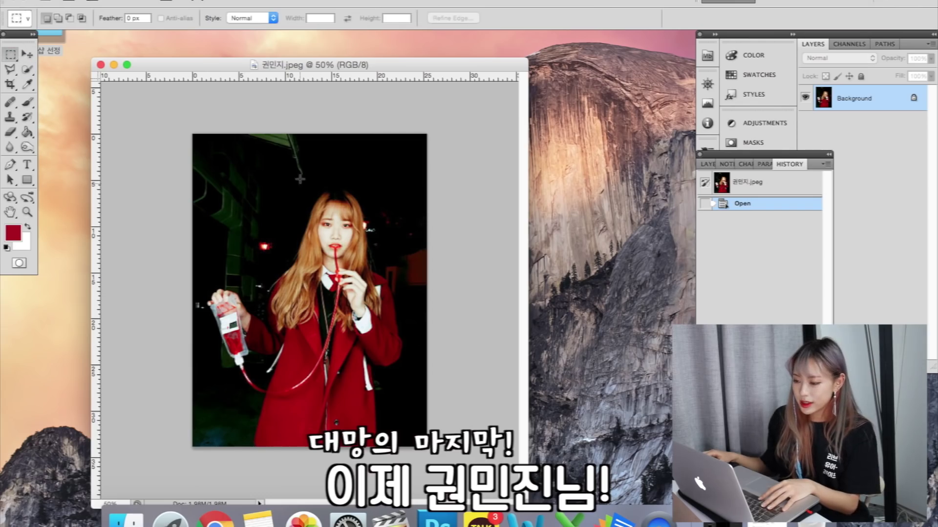
{"action": "left_click", "coordinate": [368, 276]}
{"action": "key", "text": "z"}
{"action": "left_click", "coordinate": [334, 249]}
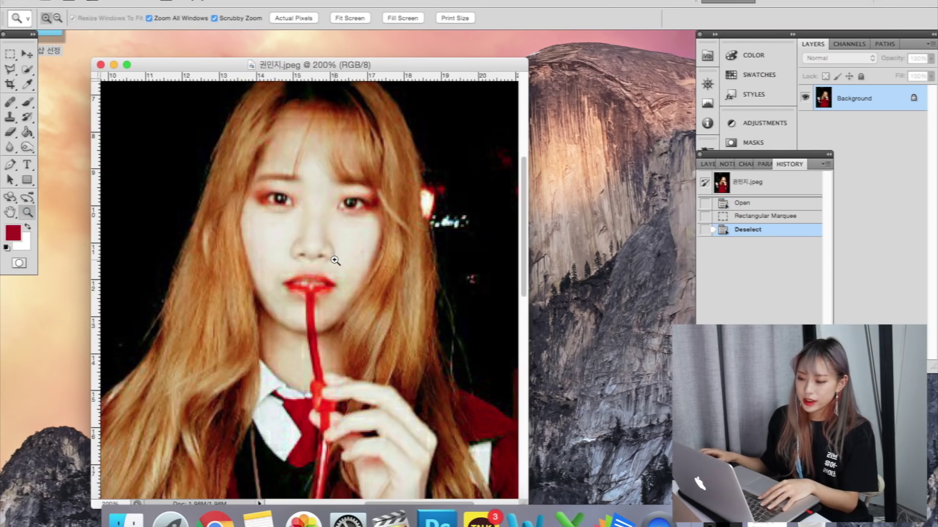
{"action": "left_click_drag", "start_coordinate": [335, 261], "coordinate": [346, 309]}
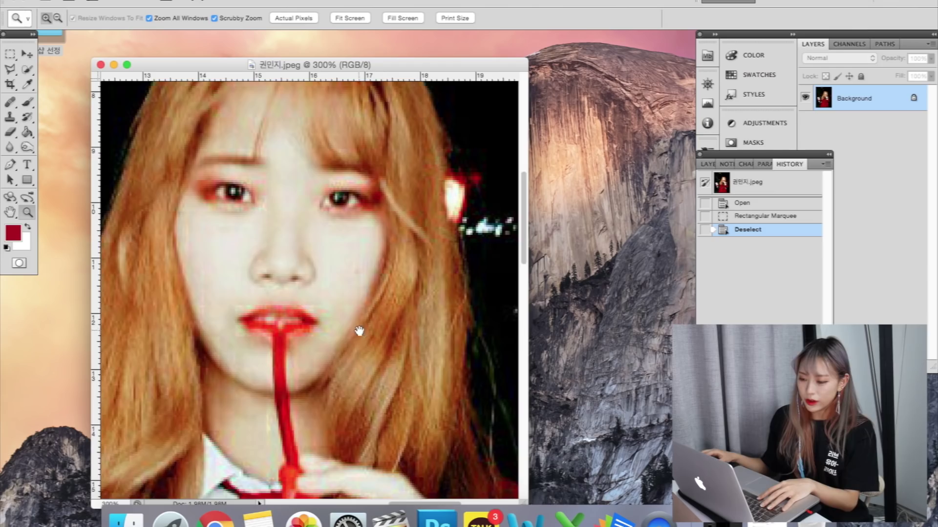
{"action": "left_click", "coordinate": [360, 328]}
- Lighten the shadowed chin and the skin beside the lips with the Dodge tool
{"action": "left_click", "coordinate": [27, 147]}
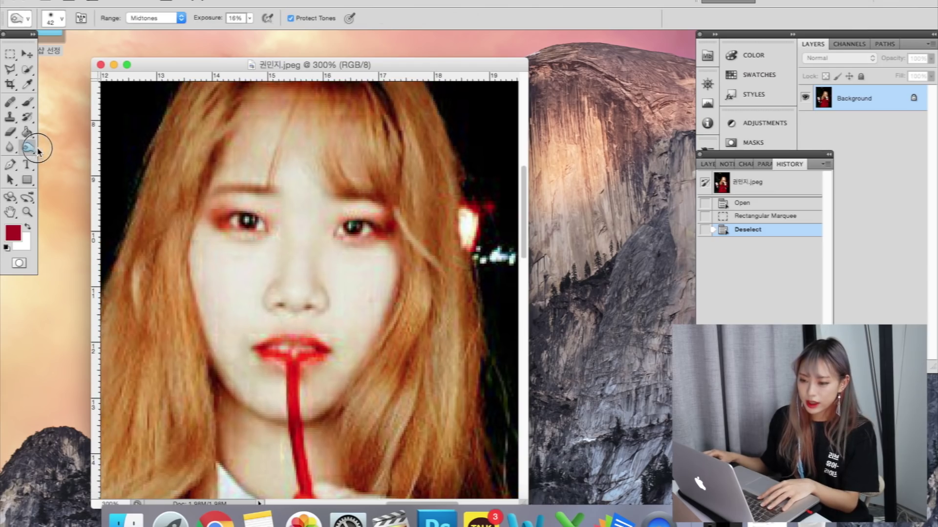
{"action": "left_click", "coordinate": [70, 152]}
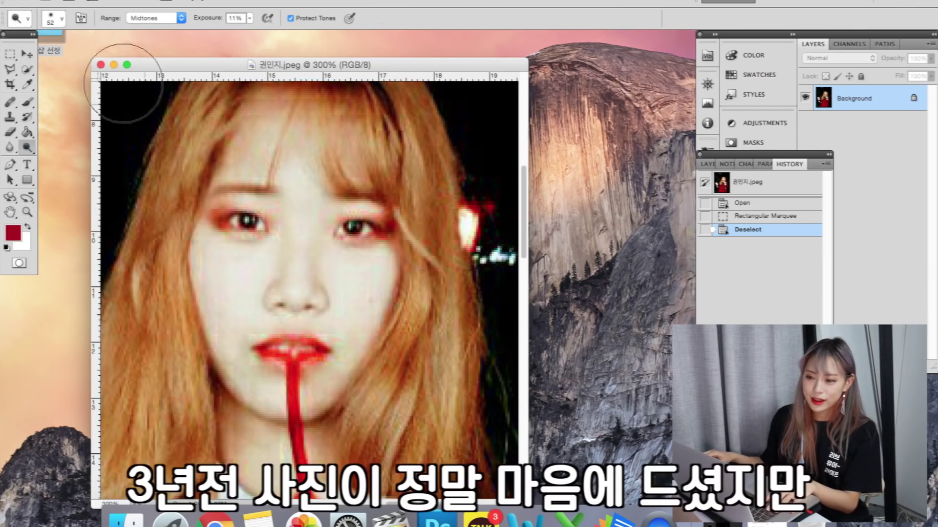
{"action": "left_click", "coordinate": [62, 19]}
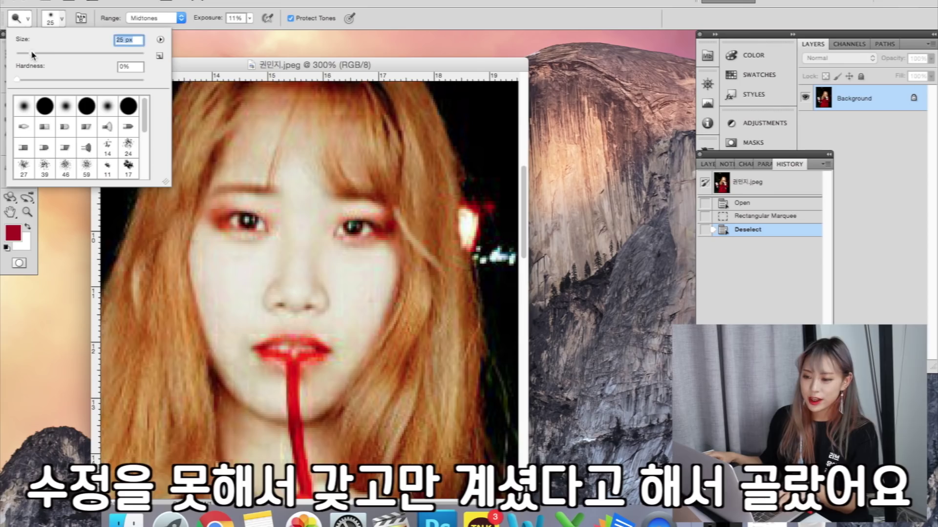
{"action": "mouse_move", "coordinate": [269, 309]}
{"action": "left_mouse_down"}
{"action": "mouse_move", "coordinate": [284, 262]}
{"action": "mouse_move", "coordinate": [237, 286]}
{"action": "mouse_move", "coordinate": [251, 313]}
{"action": "left_mouse_up"}
{"action": "left_click_drag", "start_coordinate": [254, 317], "coordinate": [268, 346]}
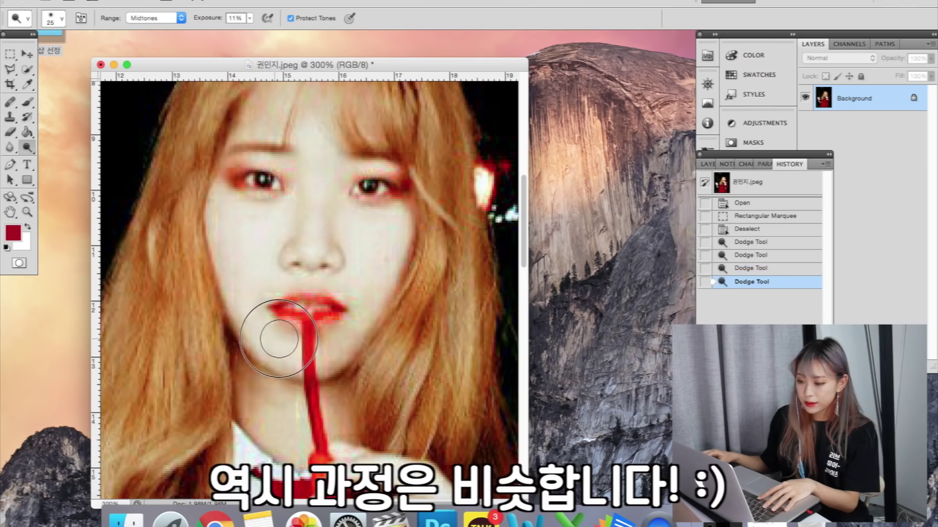
{"action": "left_click_drag", "start_coordinate": [254, 338], "coordinate": [252, 308]}
{"action": "key", "text": "ctrl+minus"}
{"action": "mouse_move", "coordinate": [356, 241]}
{"action": "left_mouse_down"}
{"action": "mouse_move", "coordinate": [324, 293]}
{"action": "mouse_move", "coordinate": [314, 273]}
{"action": "left_mouse_up"}
- Shade the face contours with the Burn tool, then compare against the original
{"action": "key", "text": "z"}
{"action": "key", "text": "ctrl+plus"}
{"action": "key", "text": "o"}
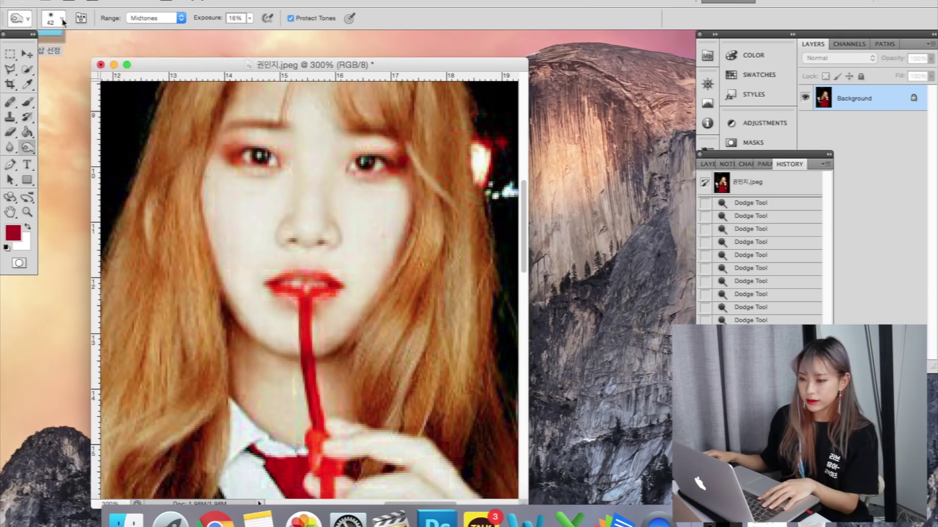
{"action": "key", "text": "Return"}
{"action": "key", "text": "Return"}
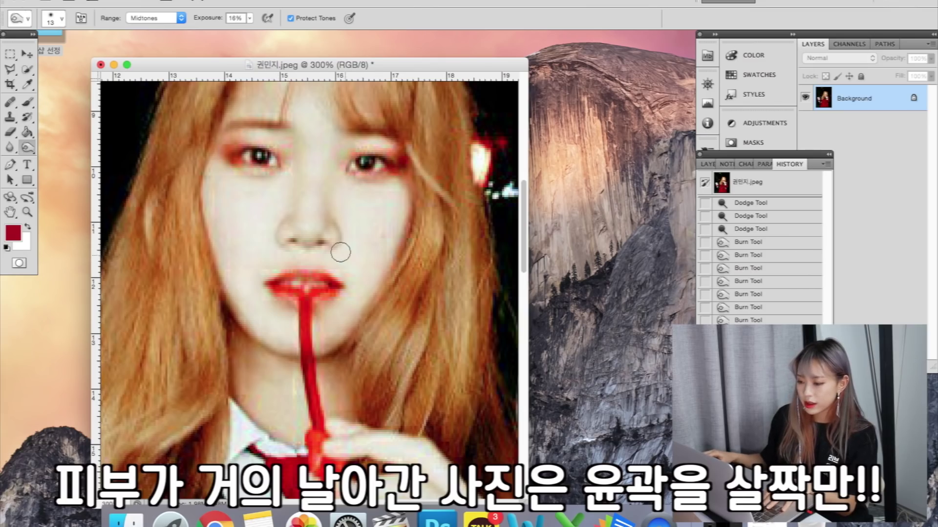
{"action": "left_click", "coordinate": [27, 211]}
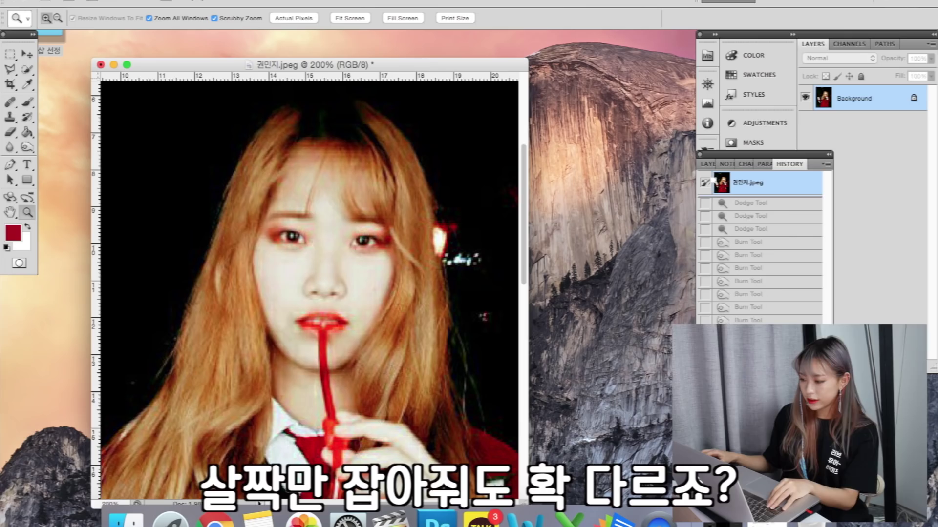
{"action": "key", "text": "ctrl+z"}
- Zoom out to the whole photo and bring up Liquify zoomed onto the face
{"action": "left_click", "coordinate": [178, 288], "text": "alt"}
{"action": "left_click", "coordinate": [178, 289], "text": "alt"}
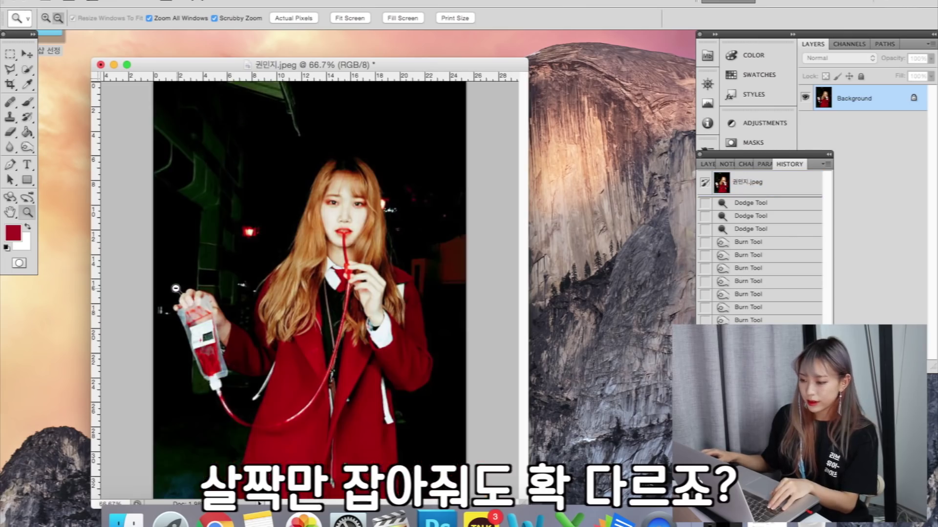
{"action": "left_click", "coordinate": [15, 53]}
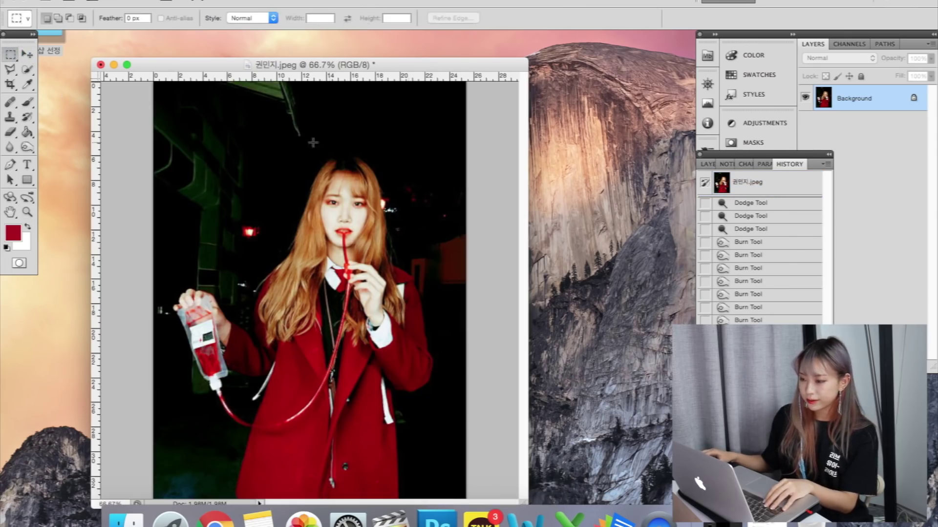
{"action": "key", "text": "ctrl+shift+x"}
{"action": "key", "text": "ctrl+plus"}
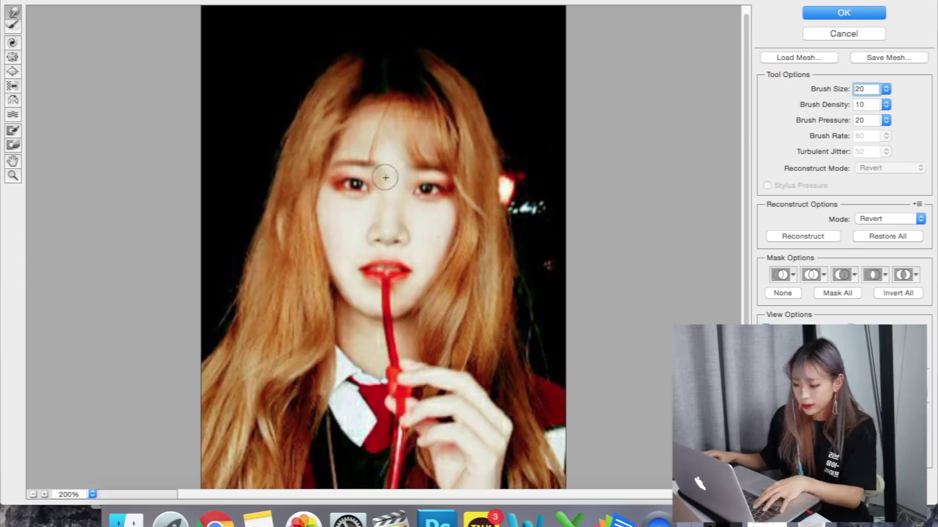
- Zoom the Liquify preview further into the face and enlarge the warp brush to 80
{"action": "key", "text": "ctrl+plus"}
{"action": "key", "text": "bracketright"}
{"action": "key", "text": "bracketright"}
{"action": "key", "text": "bracketright"}
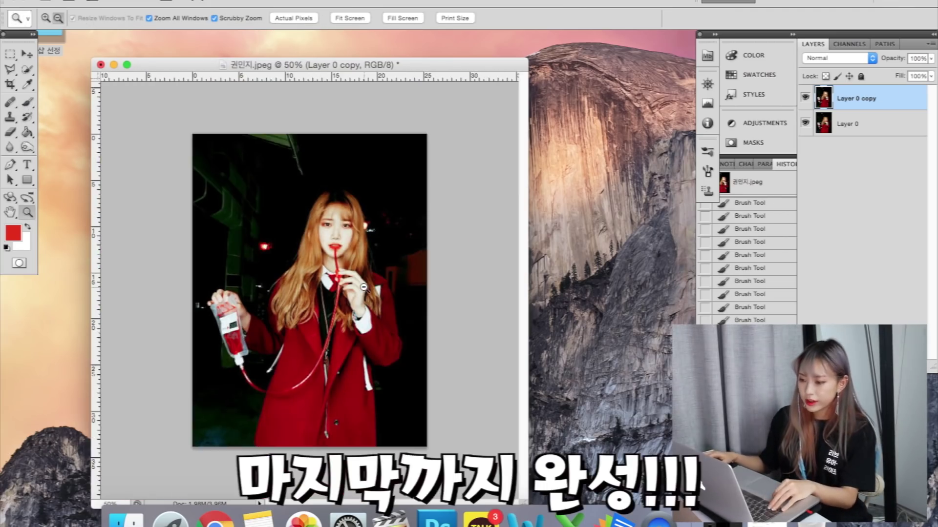
{"action": "key", "text": "super+plus"}
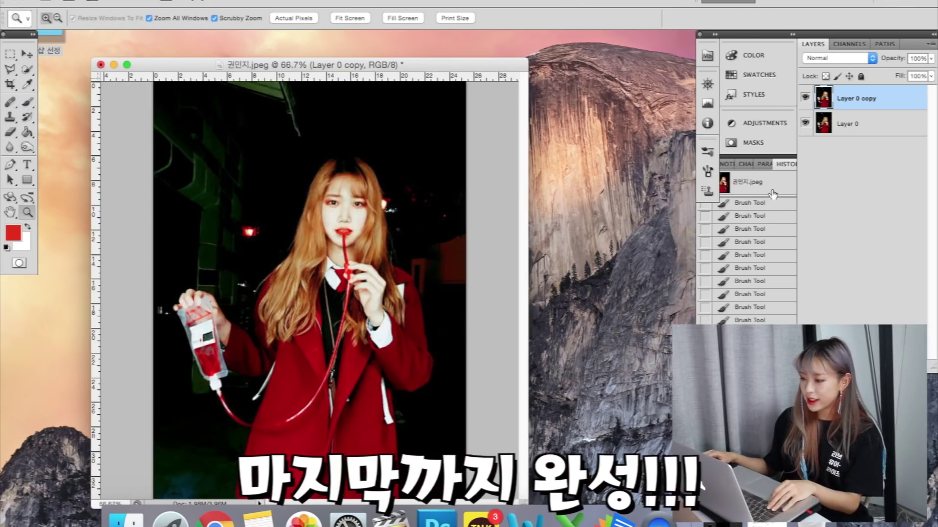
{"action": "left_click", "coordinate": [772, 194]}
{"action": "key", "text": "super+z"}
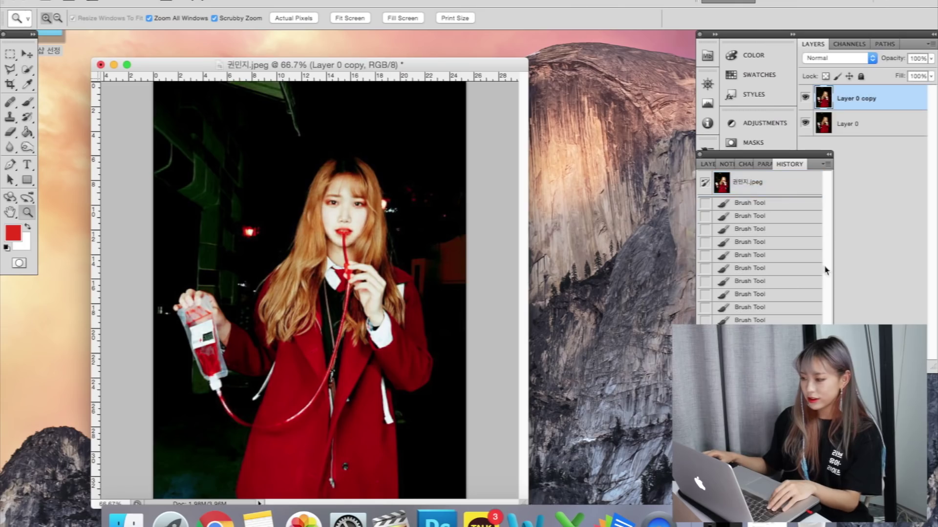
{"action": "key", "text": "super+z"}
{"action": "key", "text": "super+z"}
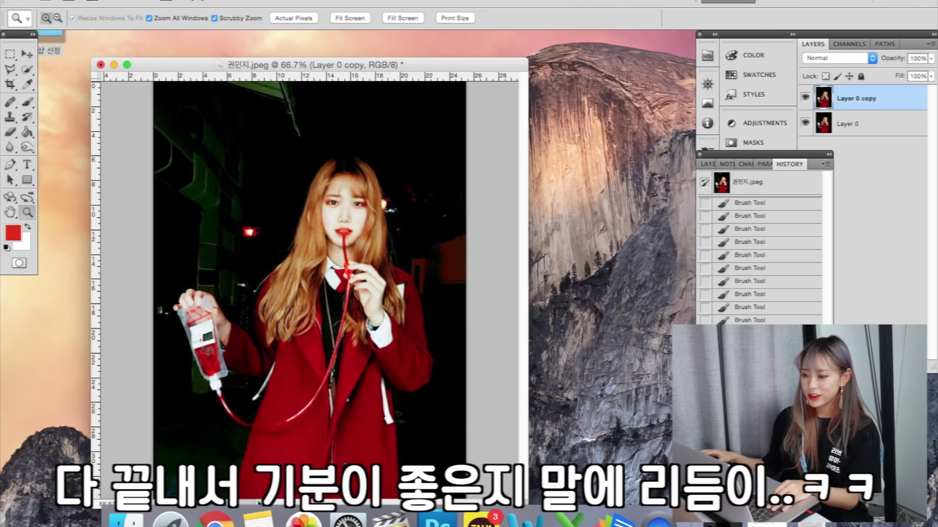